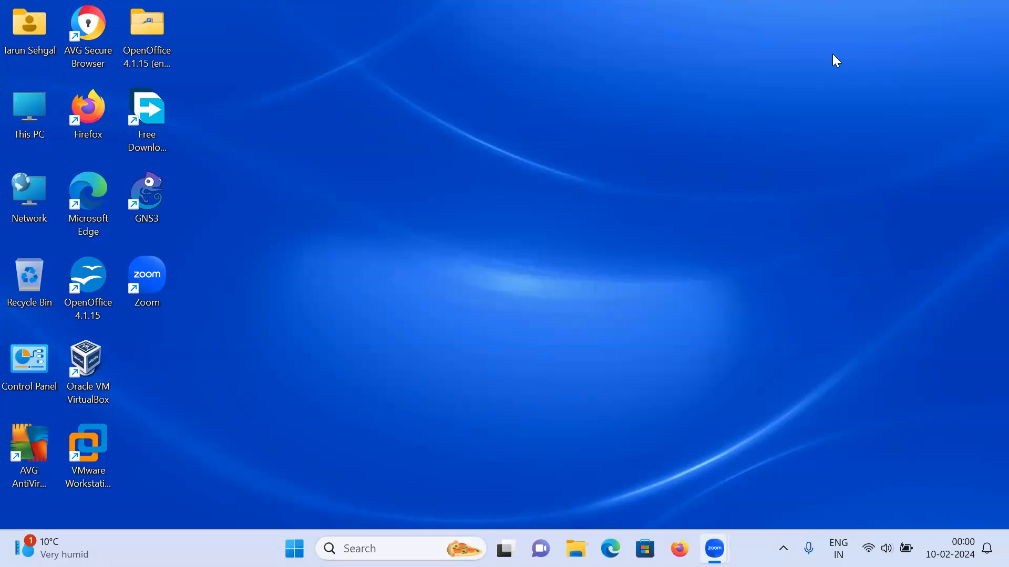
Step: Find and launch Wireshark
click(368, 546)
text(wire)
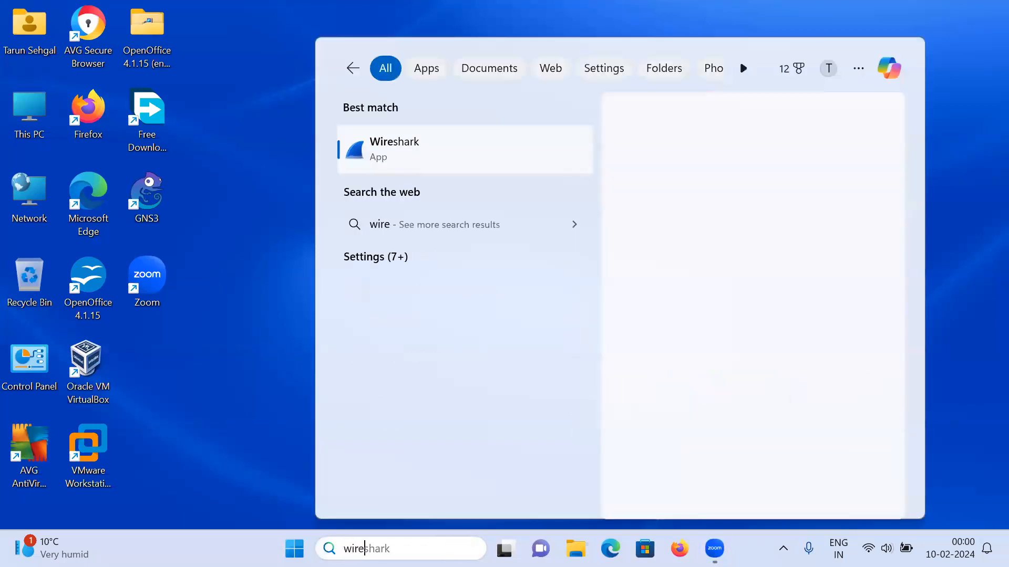
key(Return)
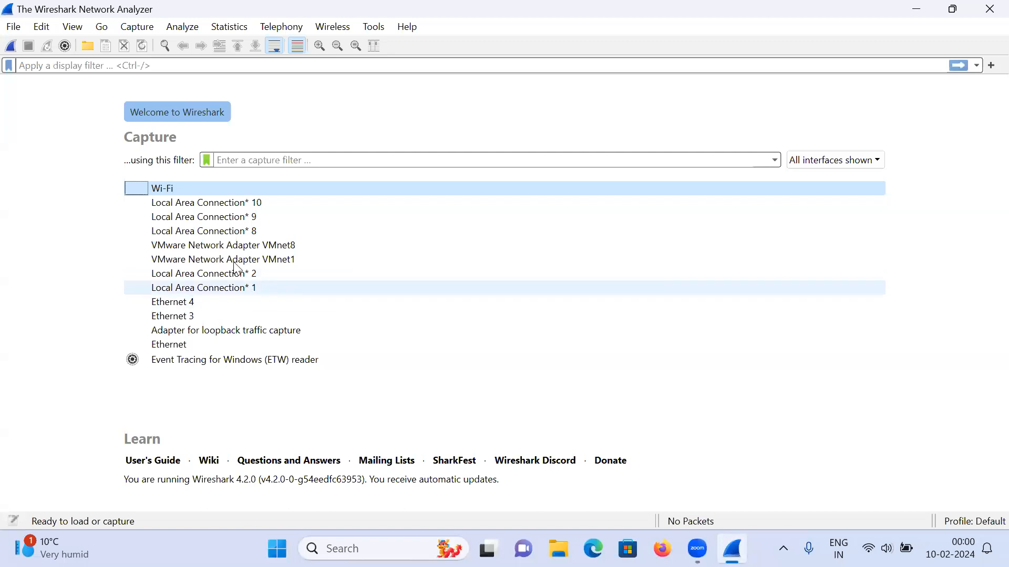
Step: Start a live capture on the Wi-Fi interface using the capture filter "tcp port http"
click(198, 193)
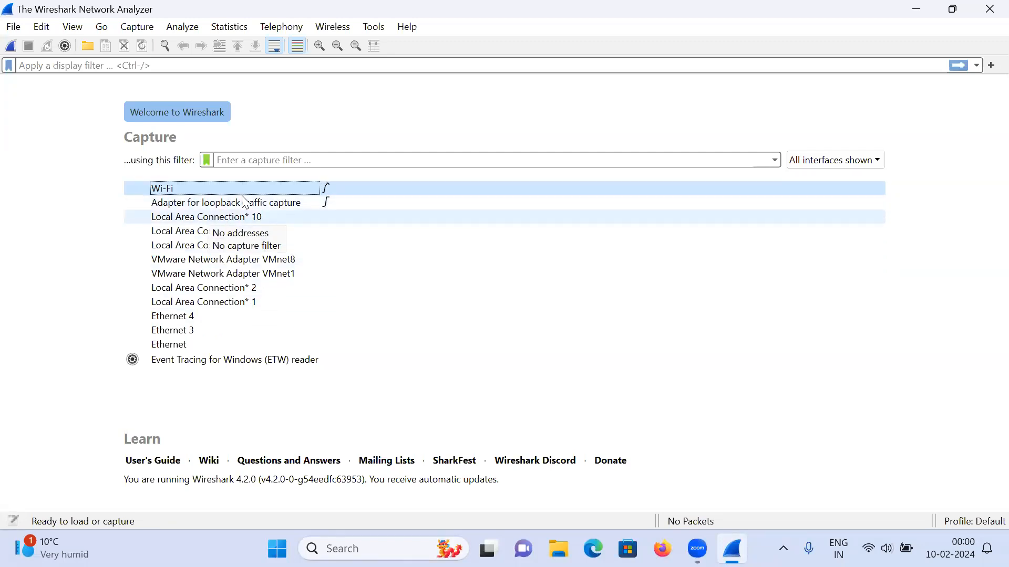
click(267, 162)
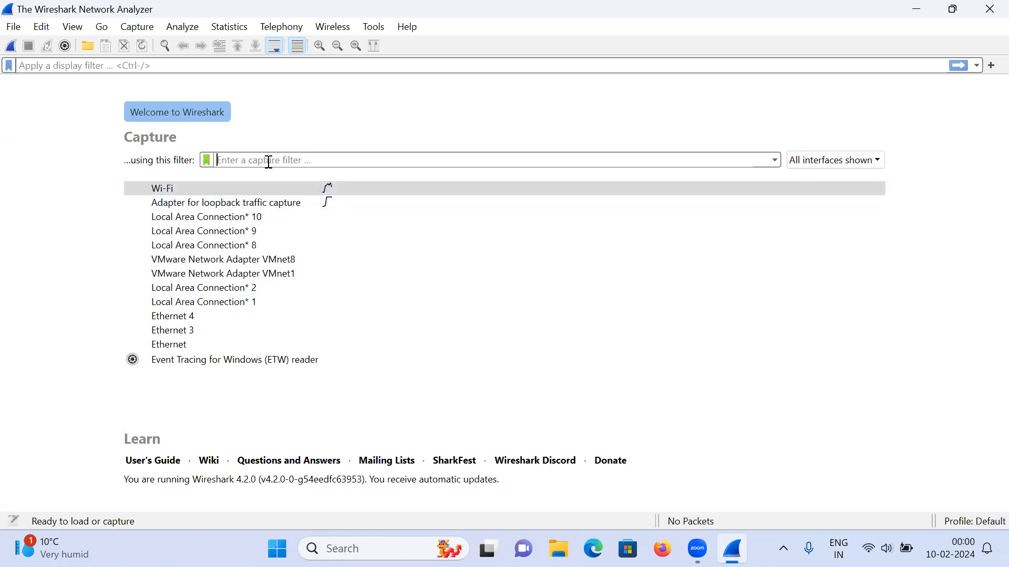
text(ip)
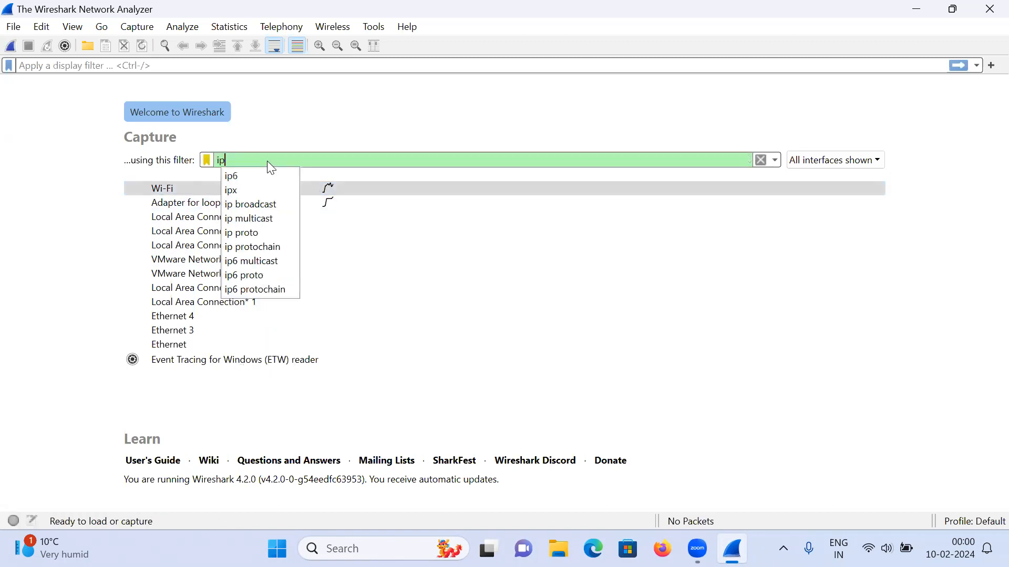
key(BackSpace)
key(BackSpace)
text(tcp )
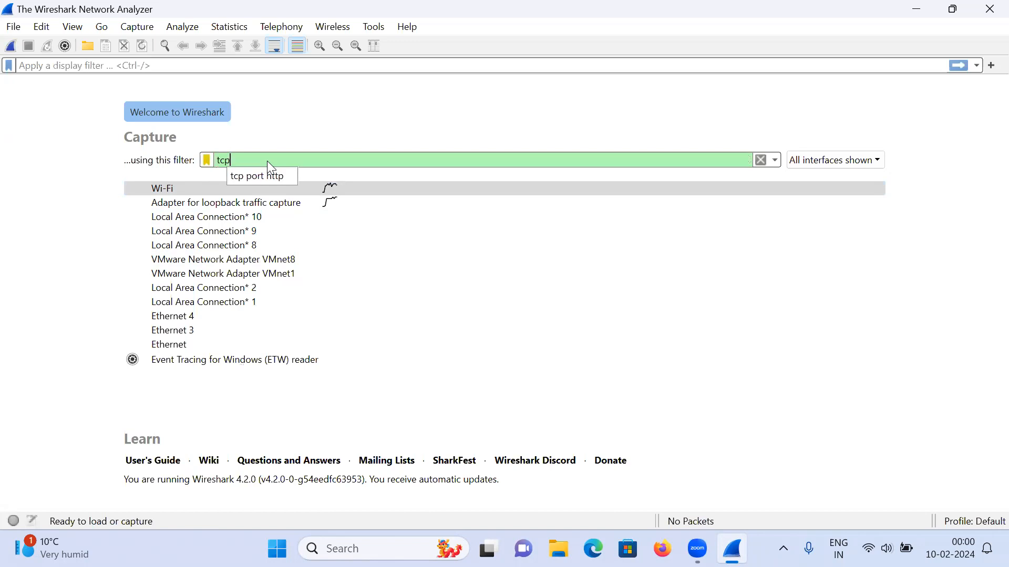
text(port )
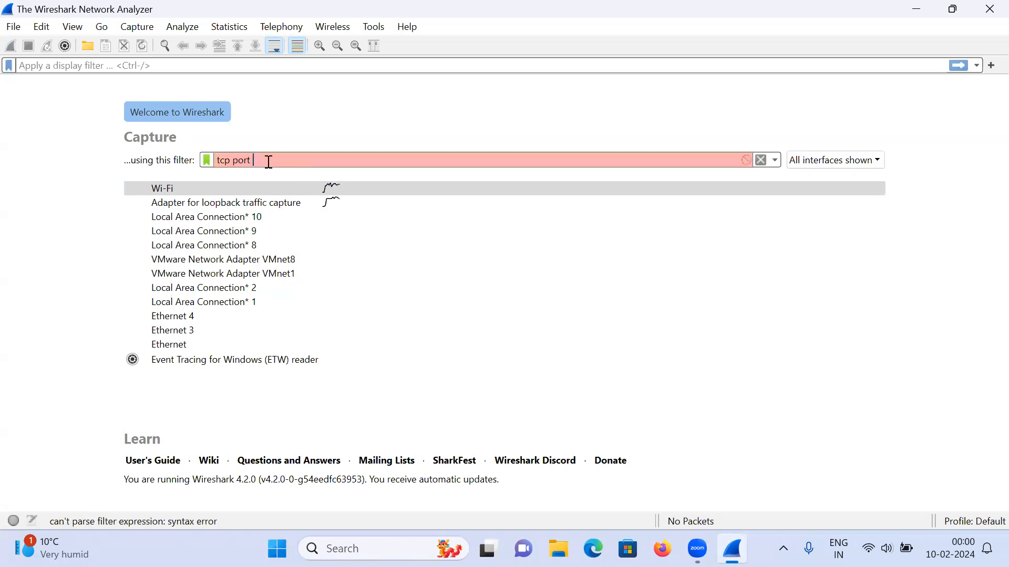
text(http)
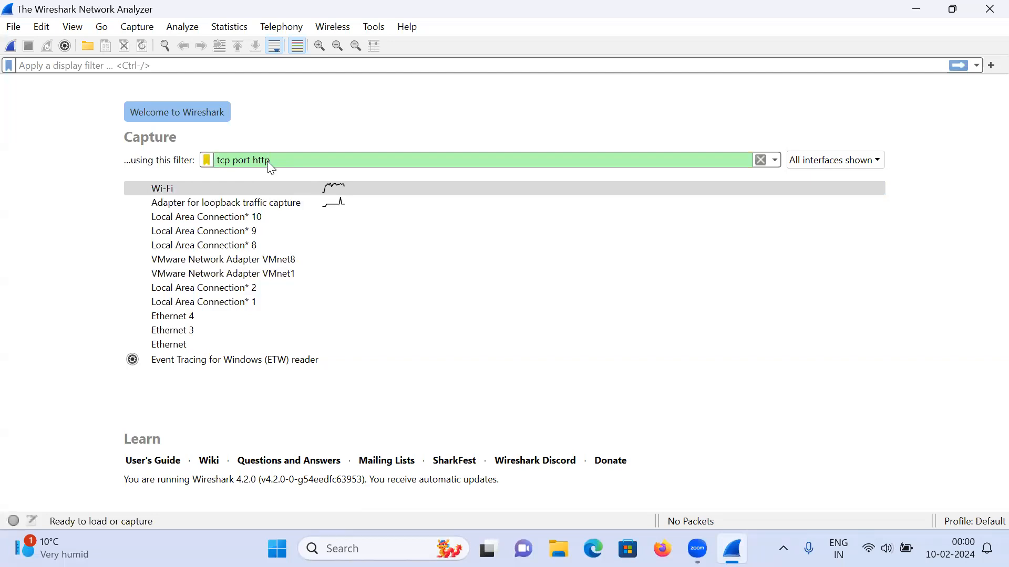
key(Return)
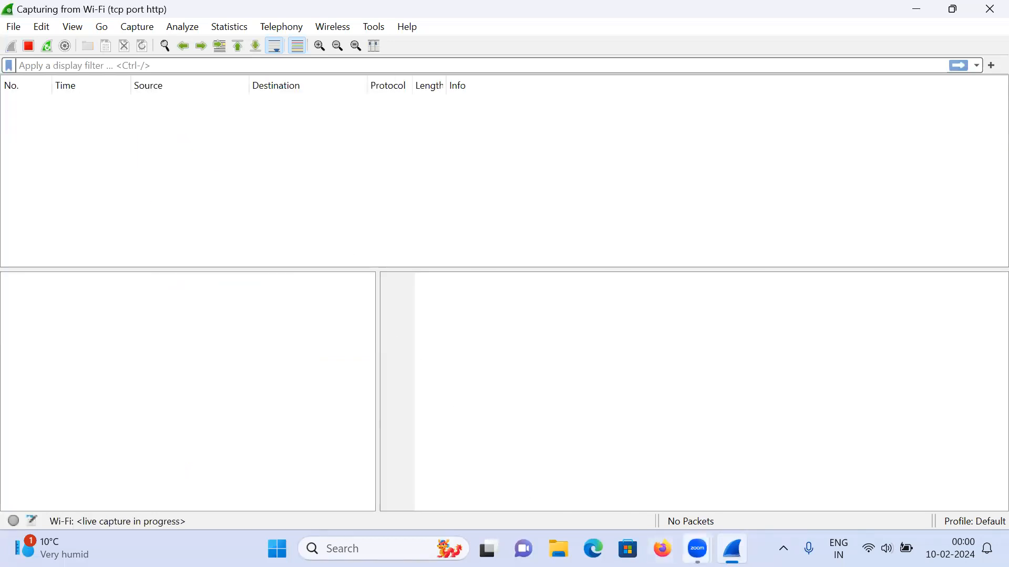
Step: Switch to Firefox and load testfire.net
click(662, 547)
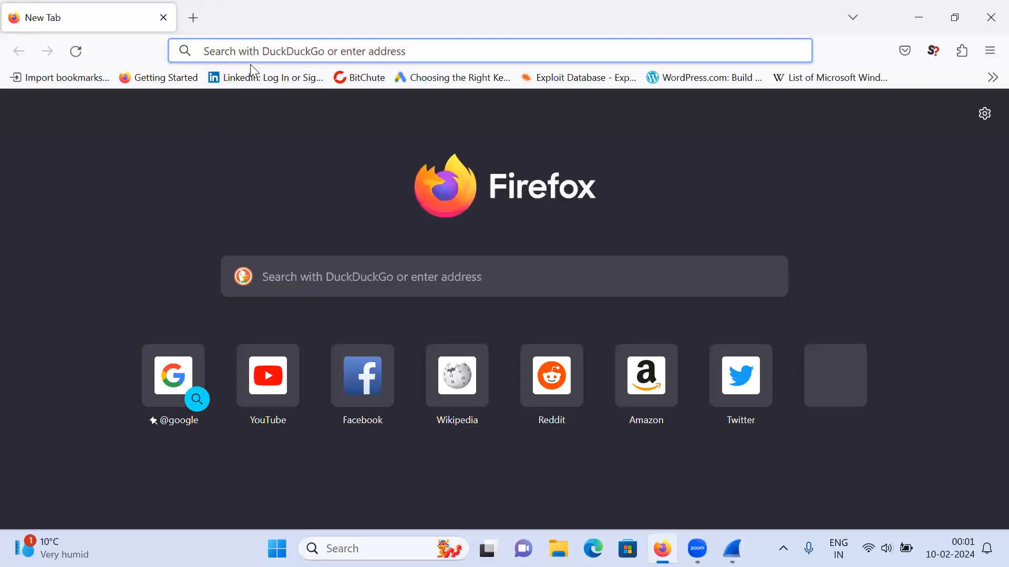
click(250, 63)
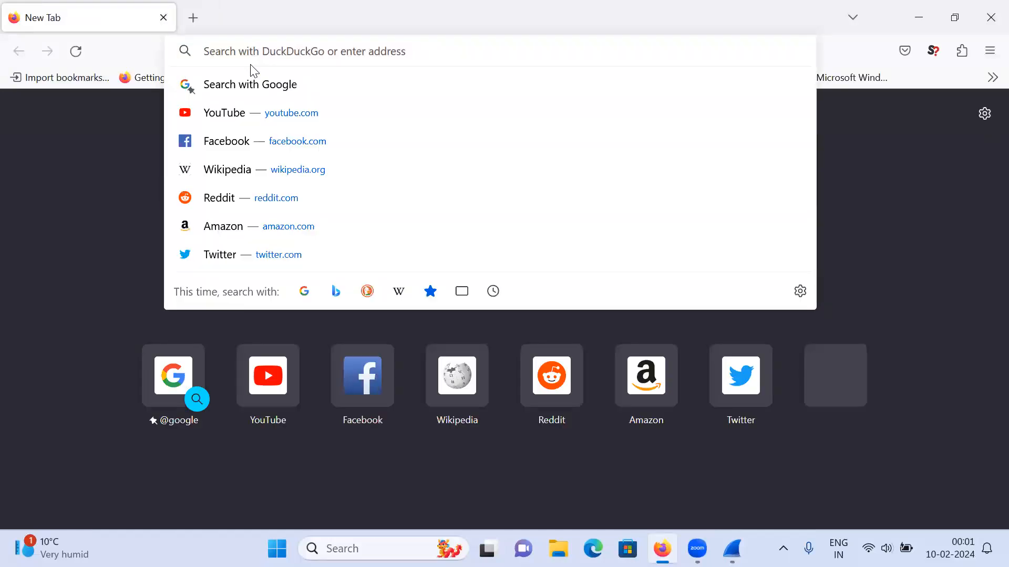
text(test)
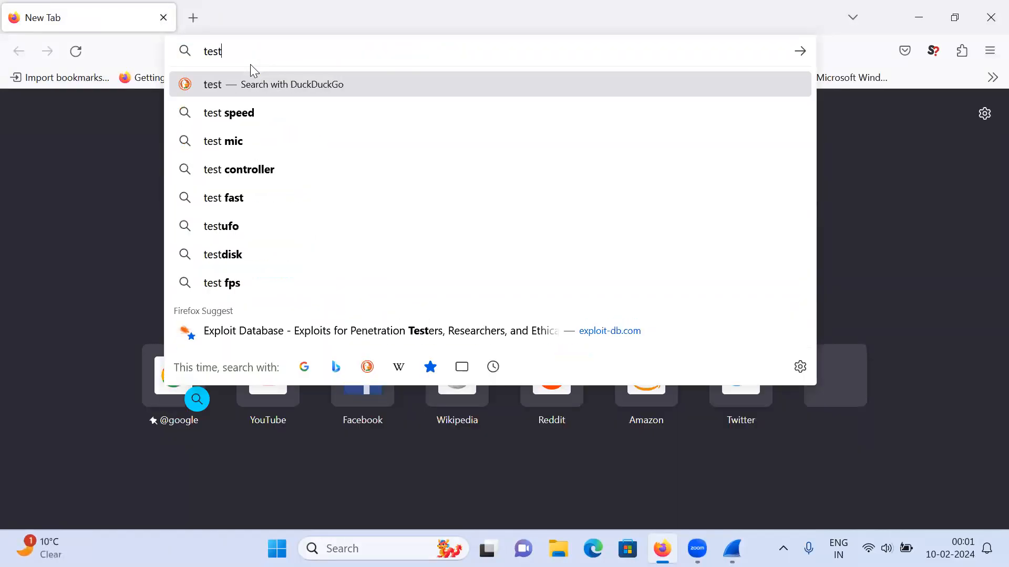
text(fire.net)
key(Return)
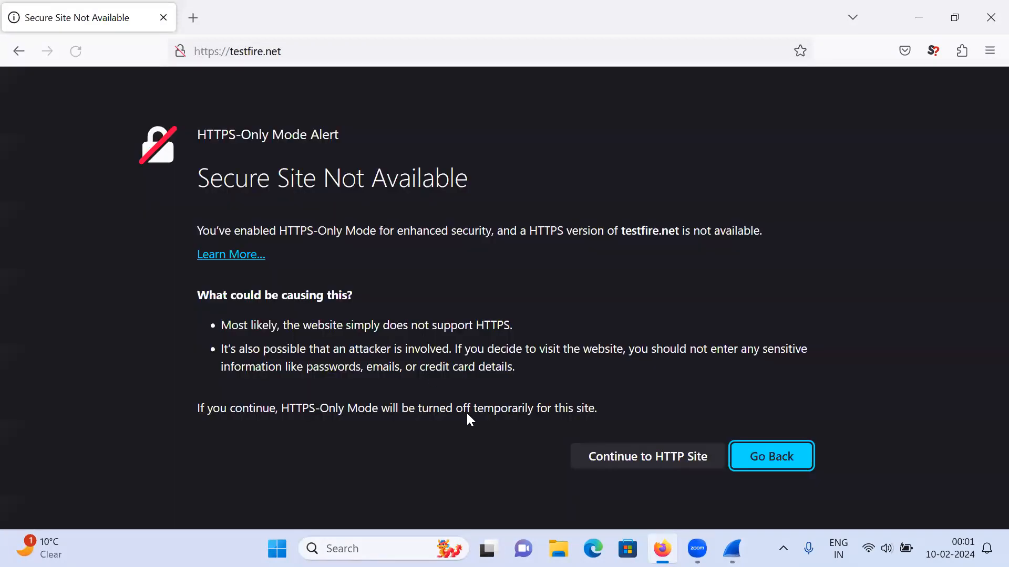
Step: Visit the Deposit Product, Checking and Cards pages of the Altoro Mutual site's personal section
click(648, 456)
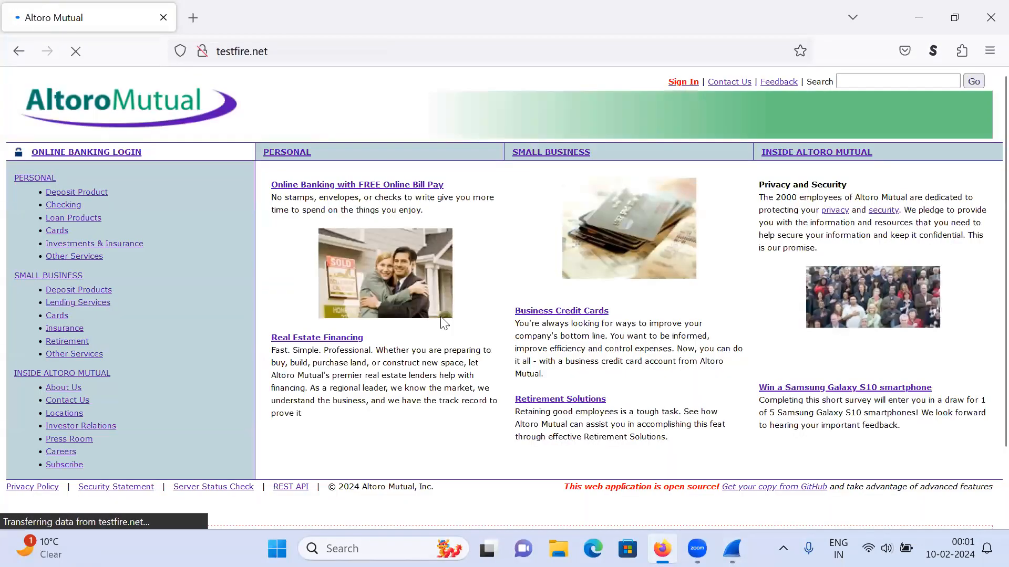
click(93, 195)
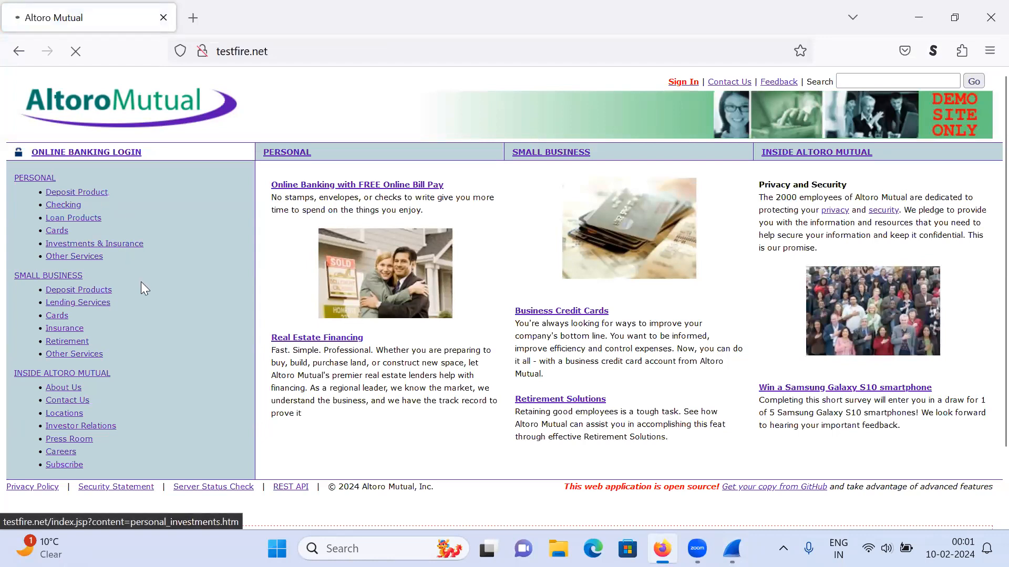
click(71, 207)
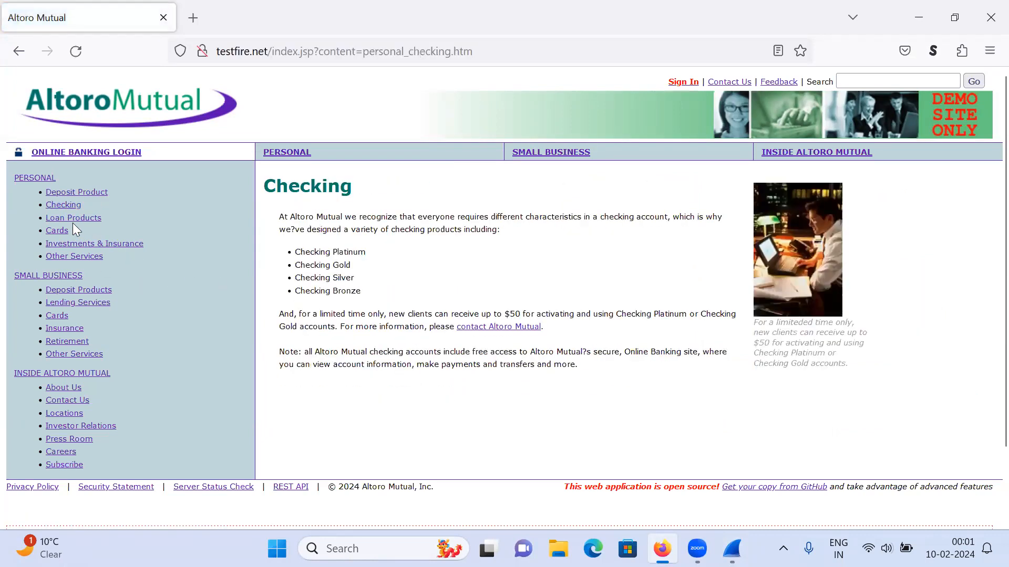
click(62, 232)
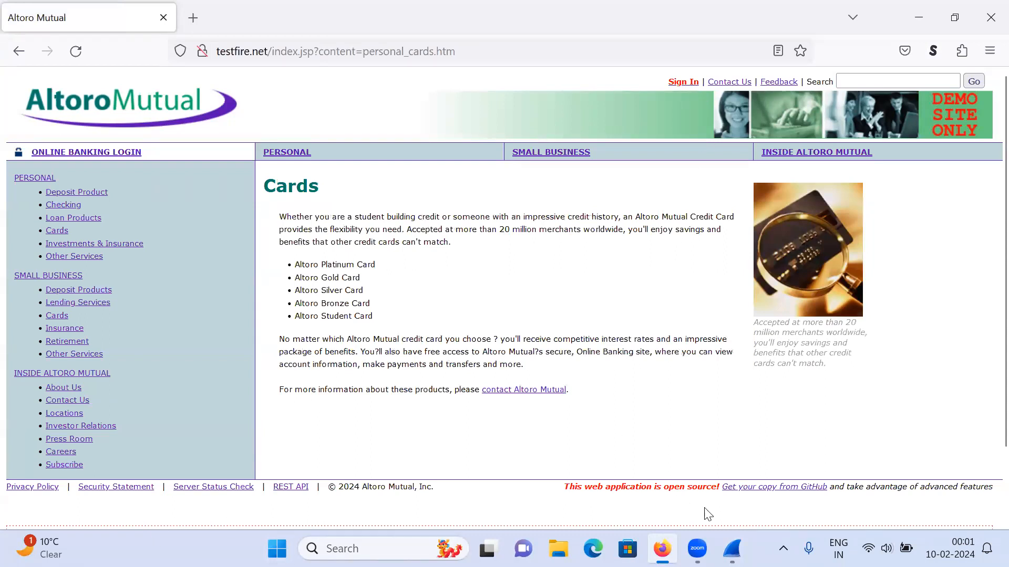
Step: Switch back to Wireshark, stop the running capture and select packet 400 in the packet list
click(732, 548)
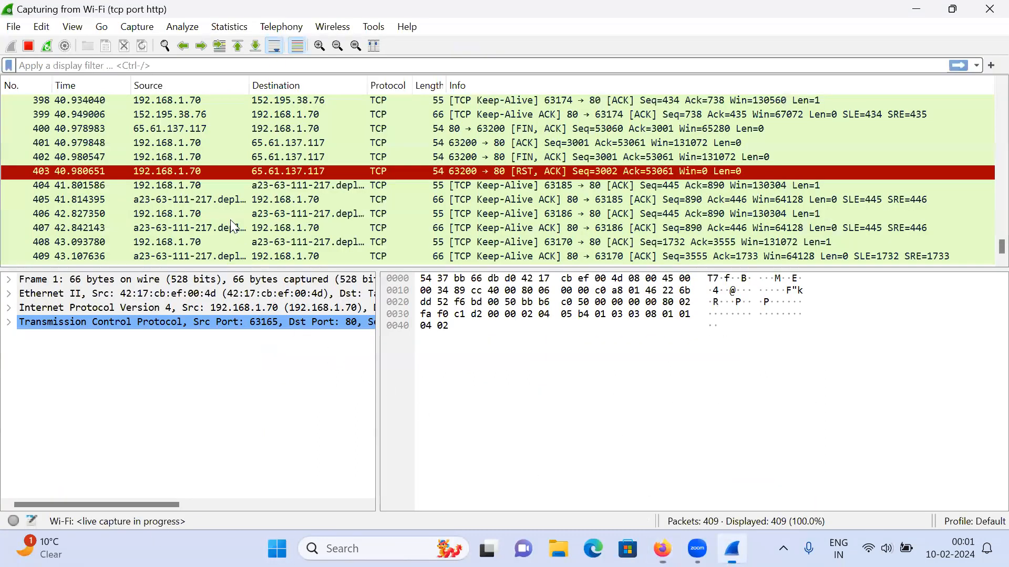
click(28, 45)
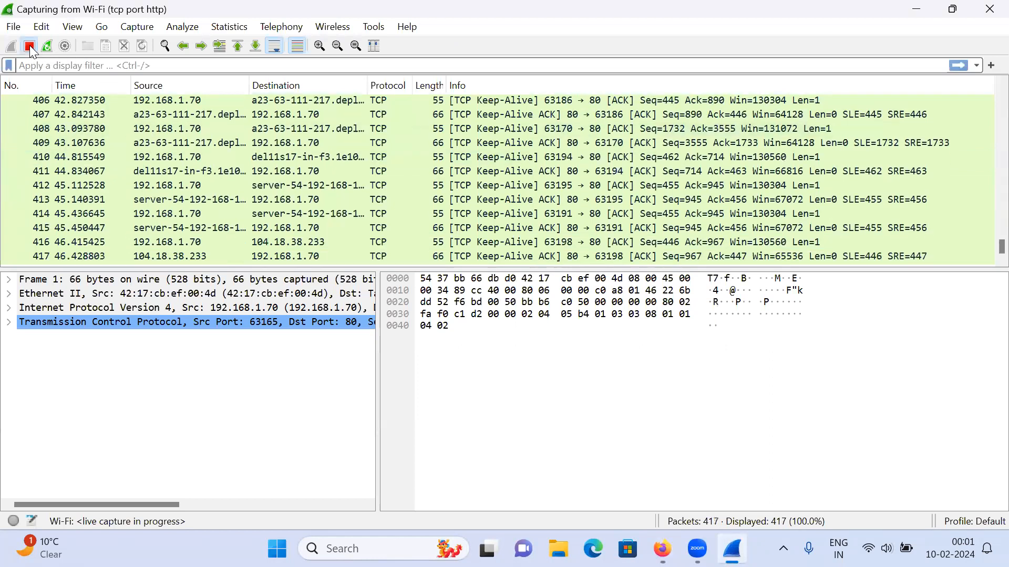
scroll(179, 198, up, 3)
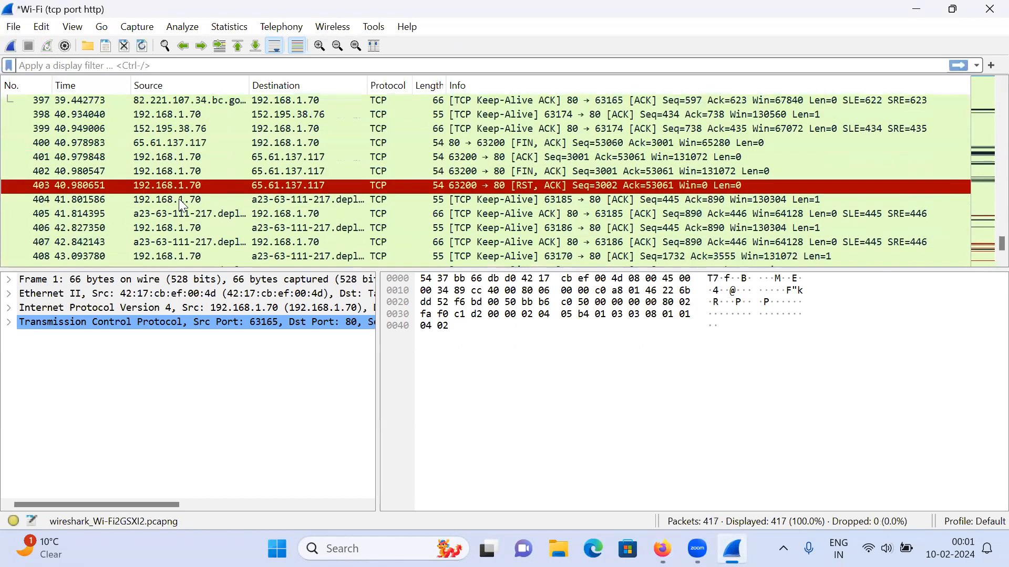
click(180, 150)
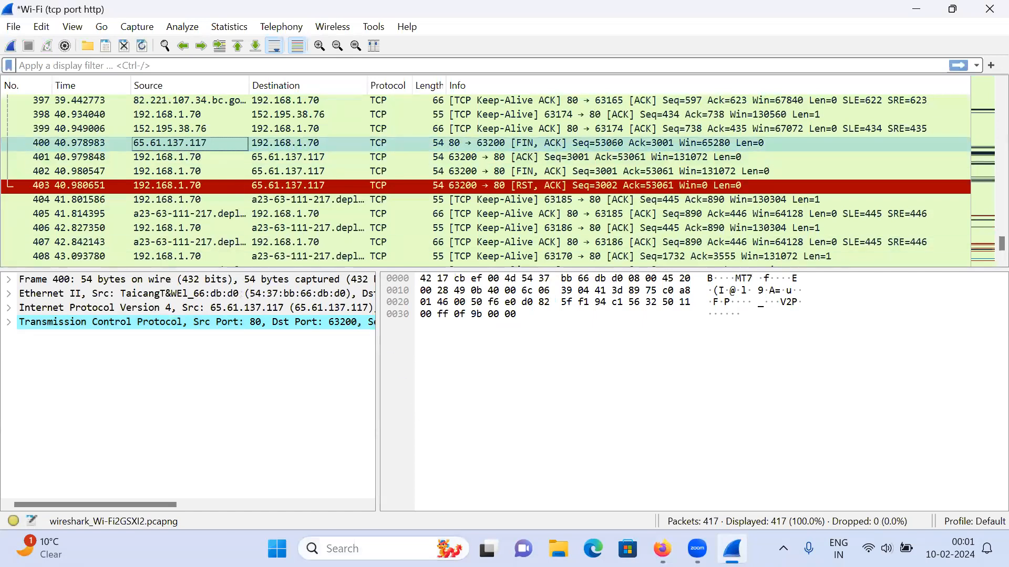
Step: Ping testfire.net from a Command Prompt to look up its IP address, and return to the capture
key(super+s)
click(395, 139)
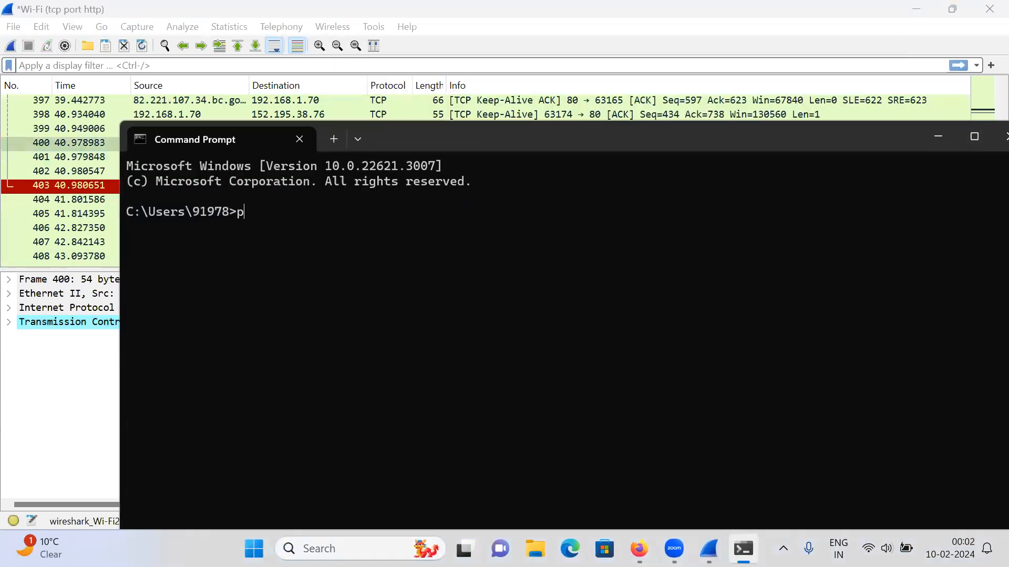
text(ping testfire.net)
key(Return)
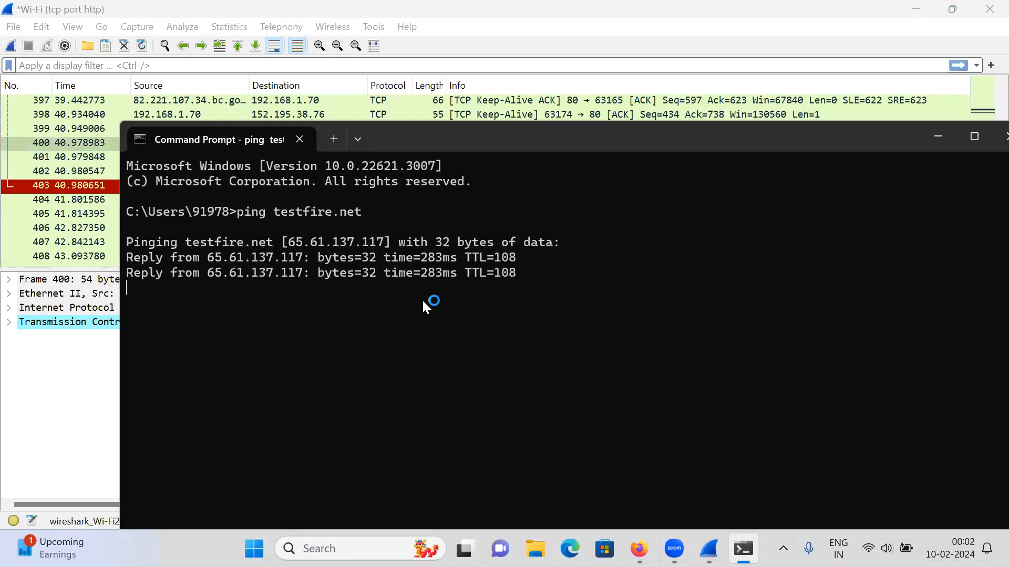
click(938, 137)
Step: Apply the display filter "ip.addr == 65.61.137.117" to the captured packets
click(288, 68)
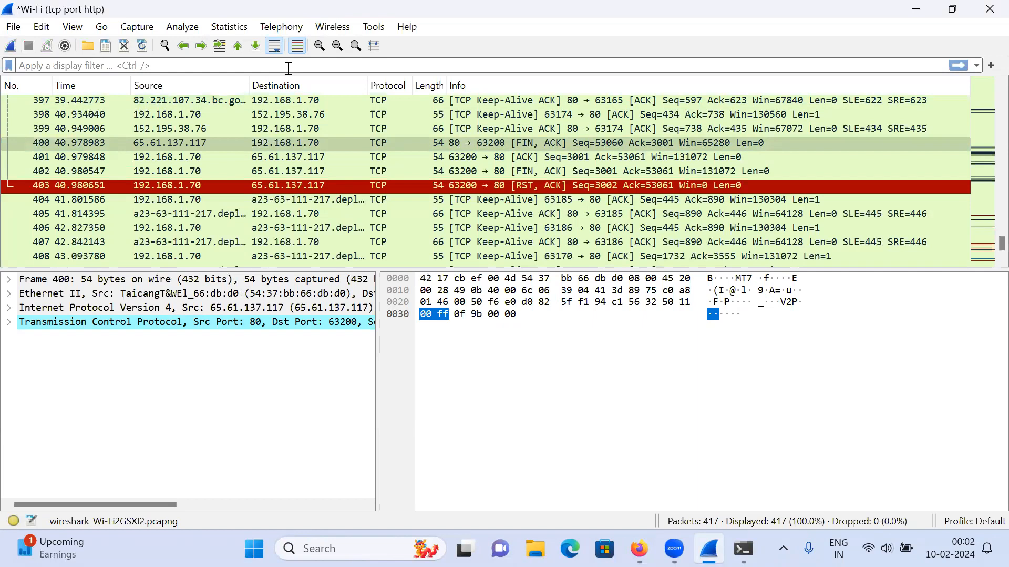
text(ip)
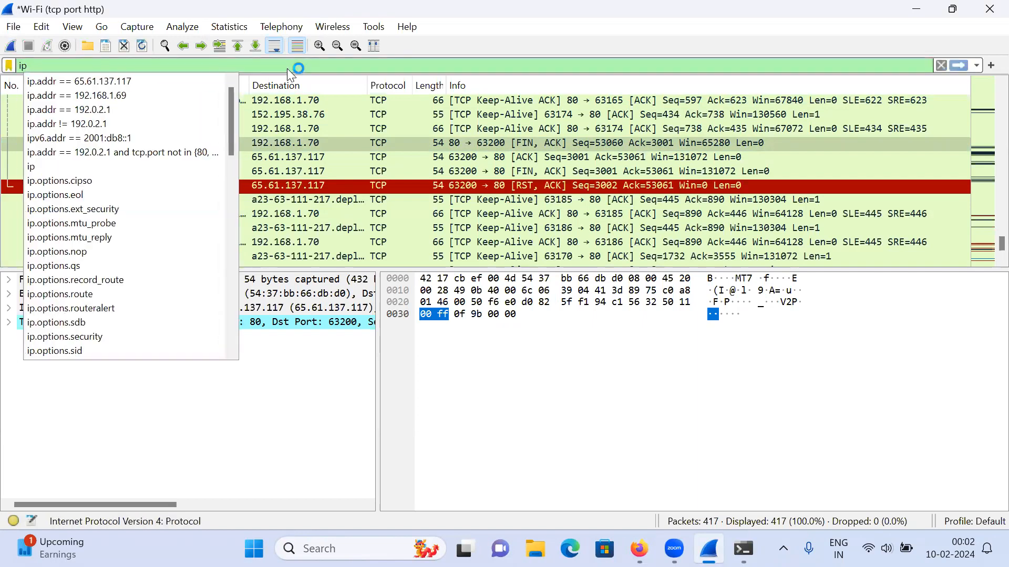
key(Down)
key(Return)
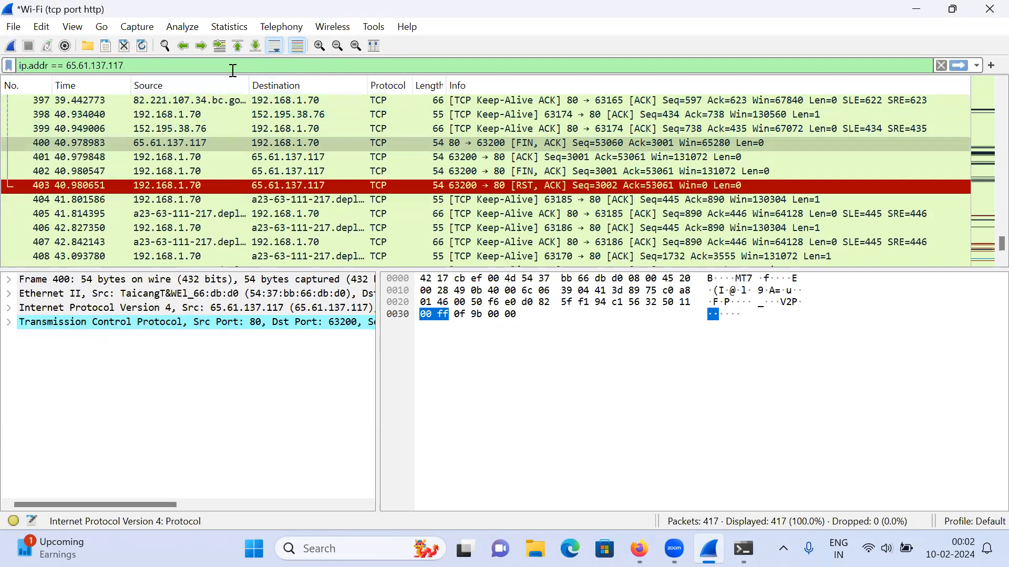
key(Return)
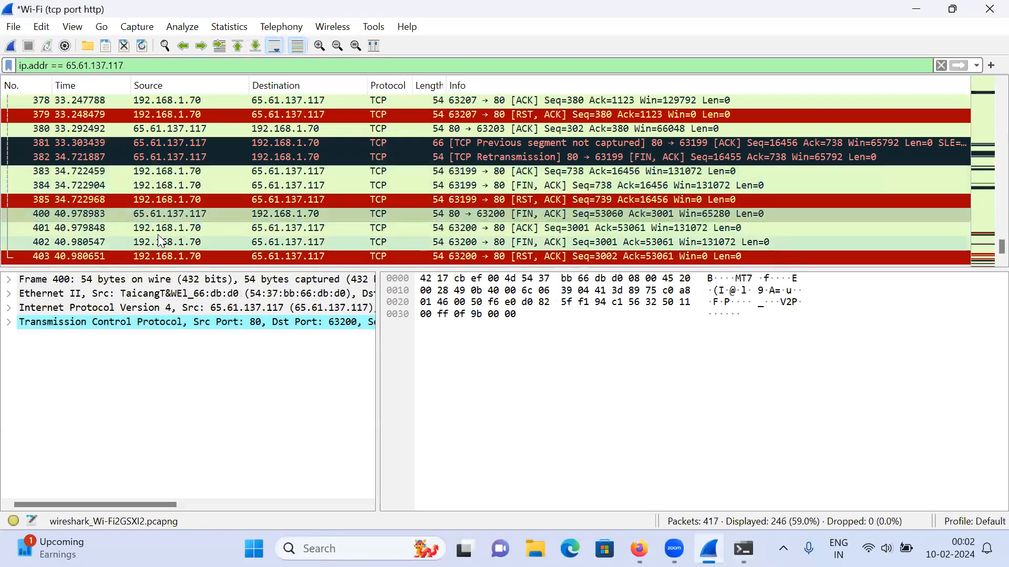
Step: Select HTTP packet 314 carrying the JPEG image and examine its expanded JPEG File Interchange Format details
scroll(242, 213, up, 4)
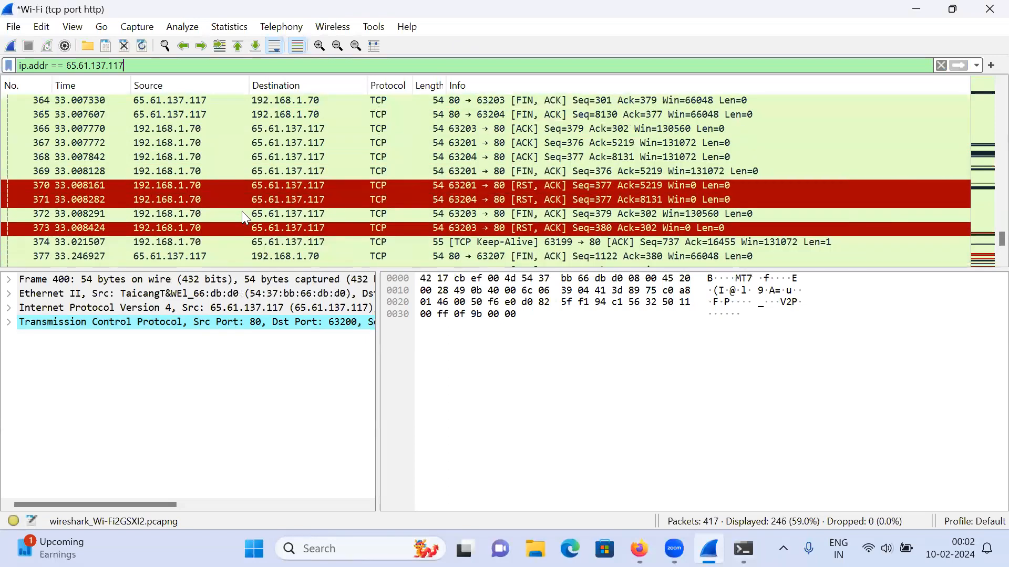
scroll(242, 211, up, 20)
scroll(242, 211, down, 2)
click(270, 156)
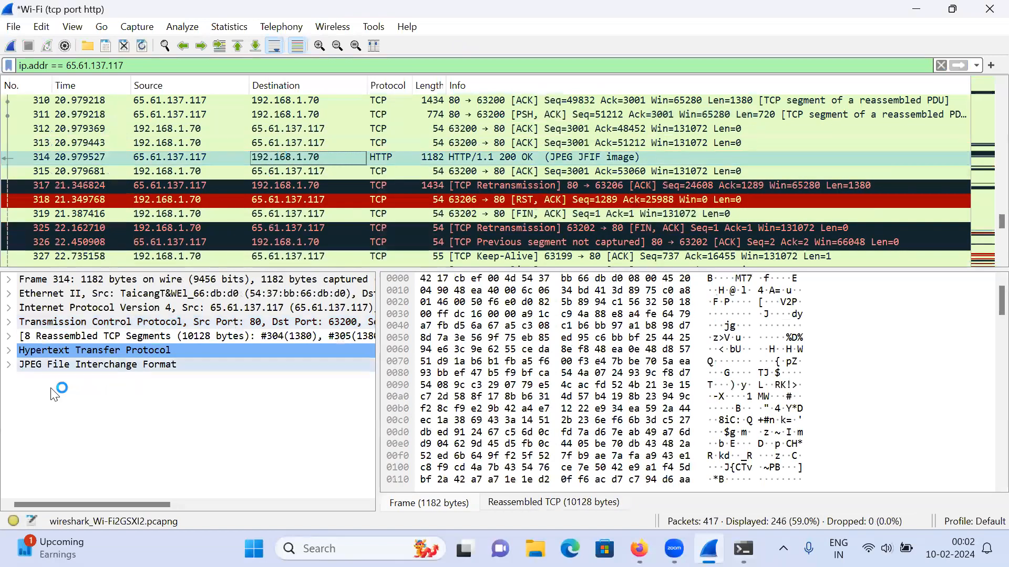
click(9, 365)
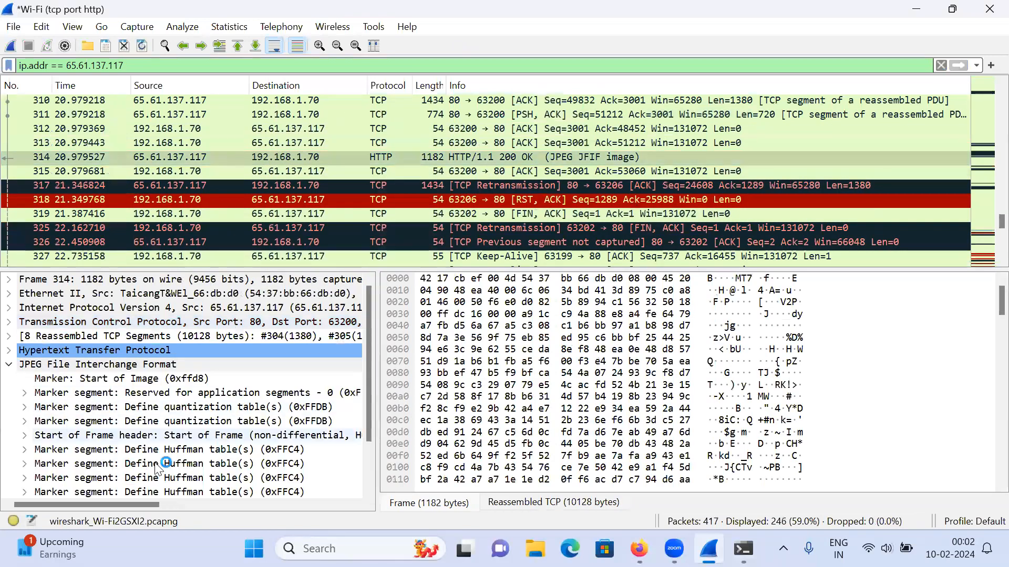
scroll(199, 431, down, 1)
scroll(199, 431, up, 1)
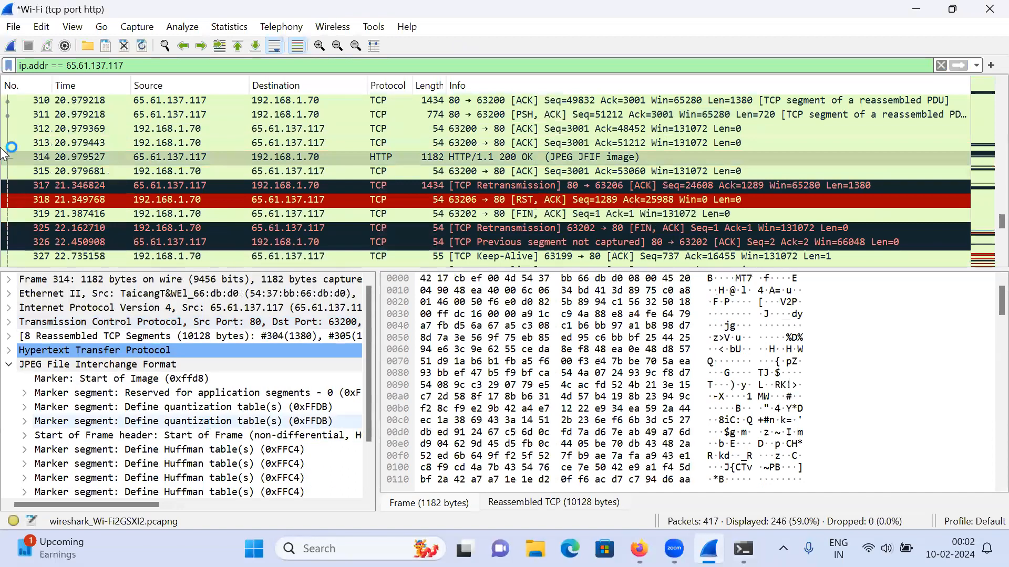
Step: Open the list of HTTP objects available for export and go through it to the testfire.net entries
click(14, 29)
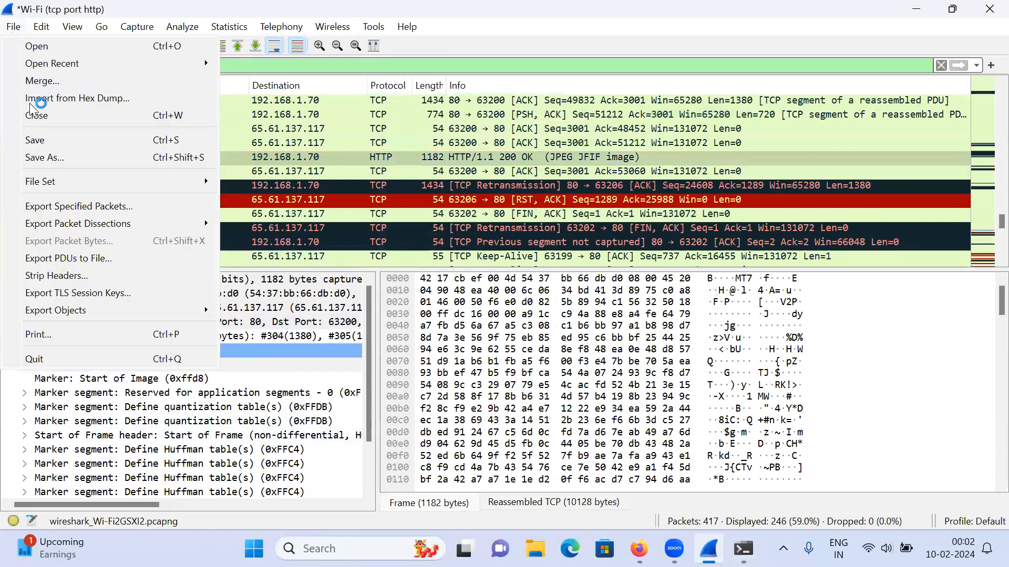
mouse_move(49, 314)
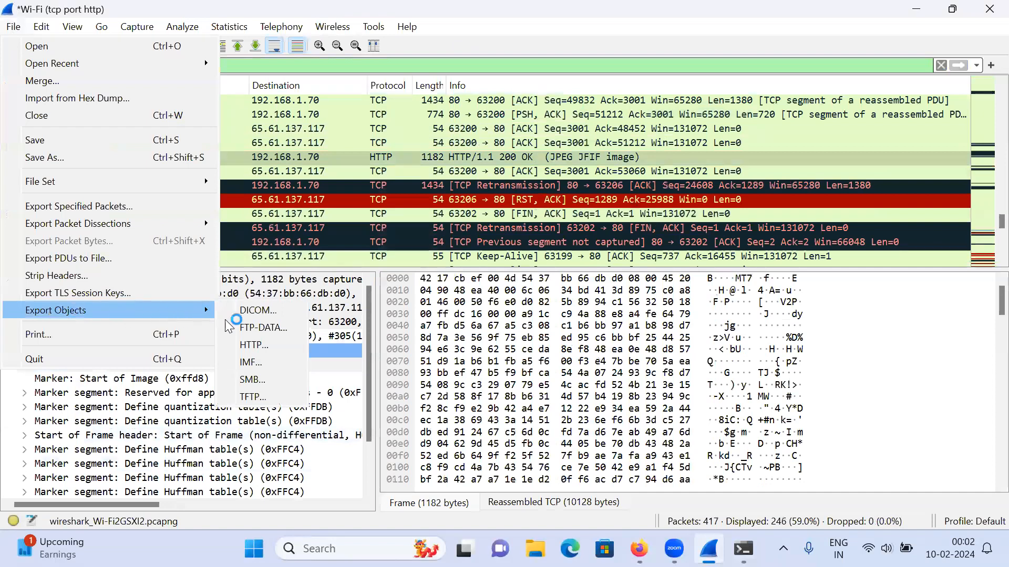
click(258, 345)
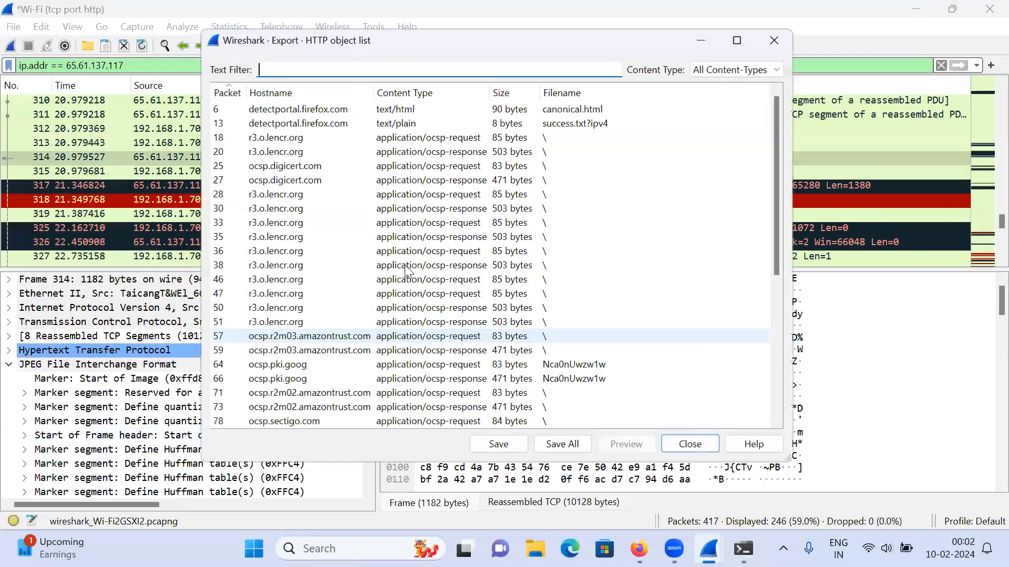
scroll(410, 286, down, 1)
scroll(410, 286, down, 5)
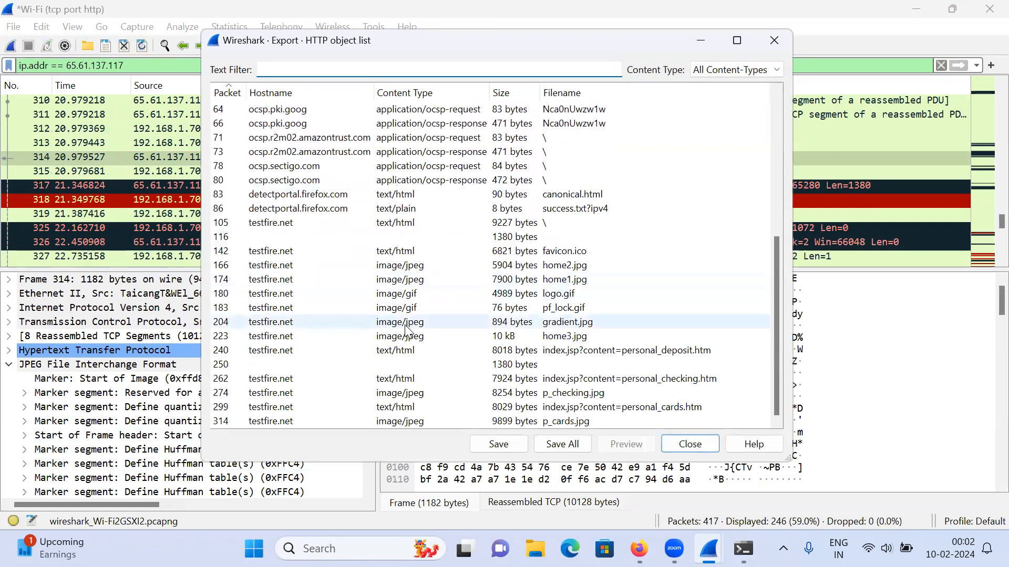
Step: Examine the testfire.net objects from home3.jpg up through favicon.ico by selecting them one after another in the HTTP object list
click(386, 336)
click(383, 323)
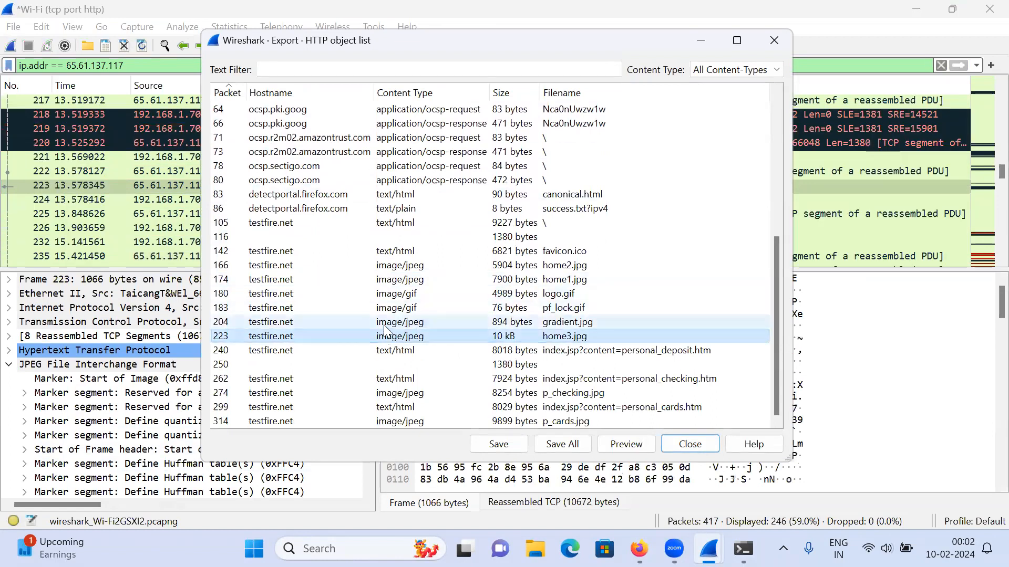
click(384, 308)
click(386, 295)
click(388, 280)
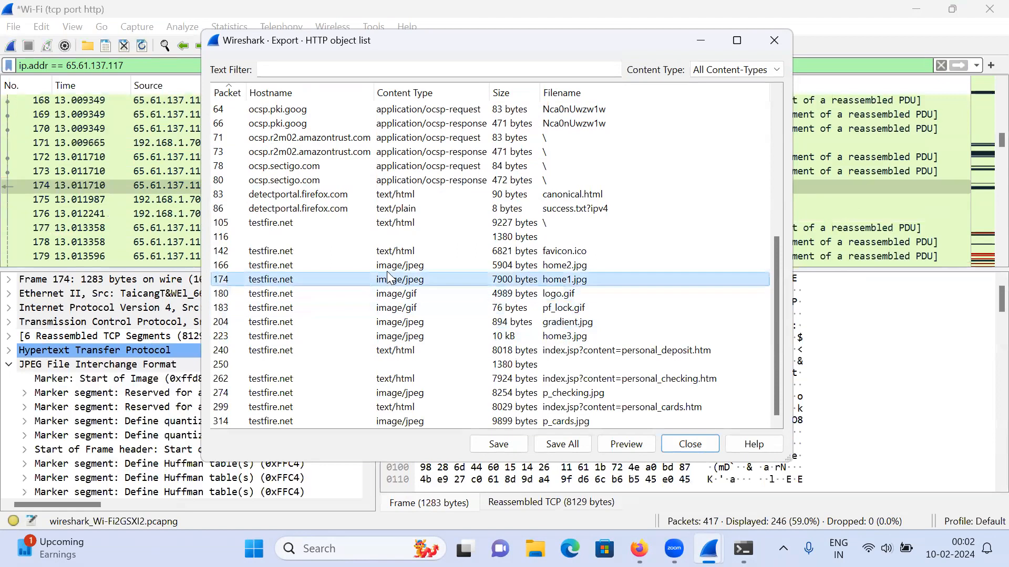
click(388, 265)
click(389, 251)
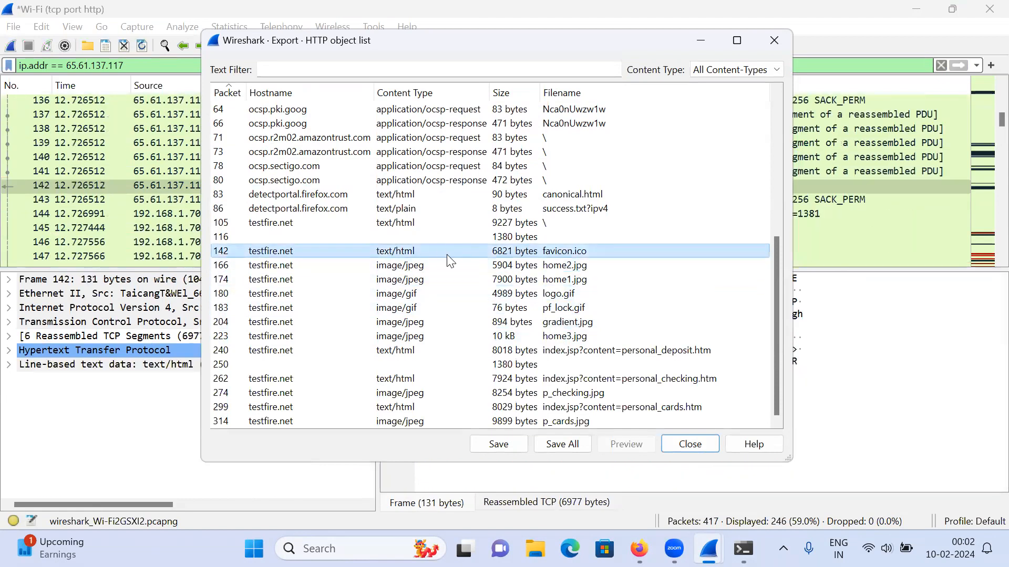
Step: Examine both canonical.html entries and the testfire.net personal_deposit, personal_checking and personal_cards pages in the HTTP object list
click(493, 195)
scroll(495, 210, up, 2)
scroll(496, 210, up, 4)
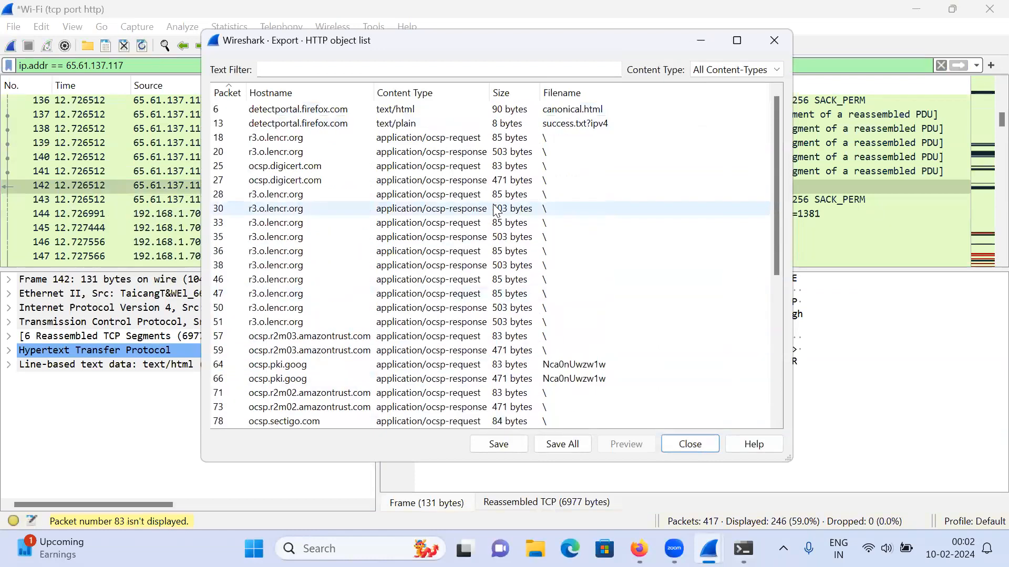
click(432, 109)
scroll(446, 241, down, 6)
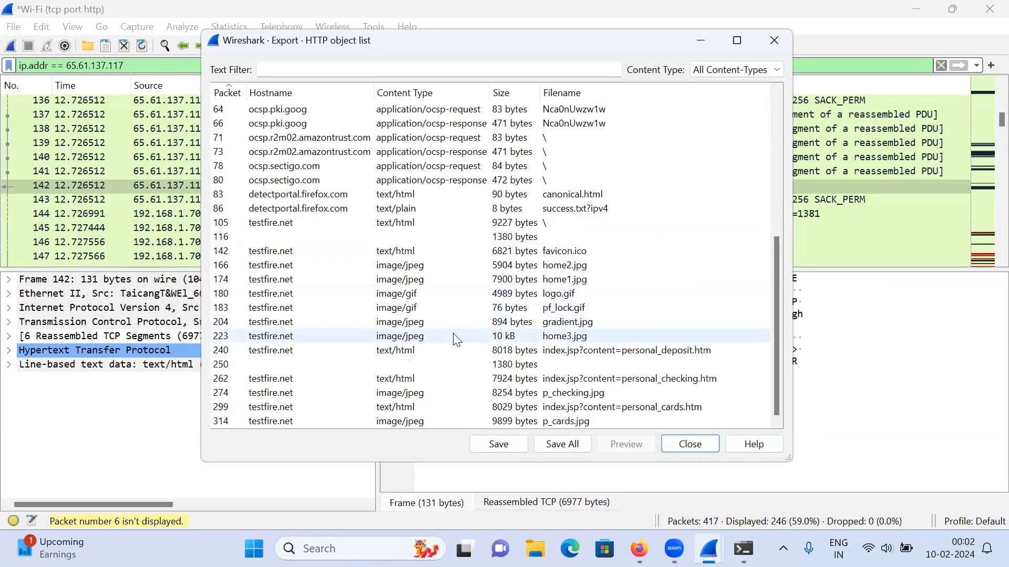
click(456, 351)
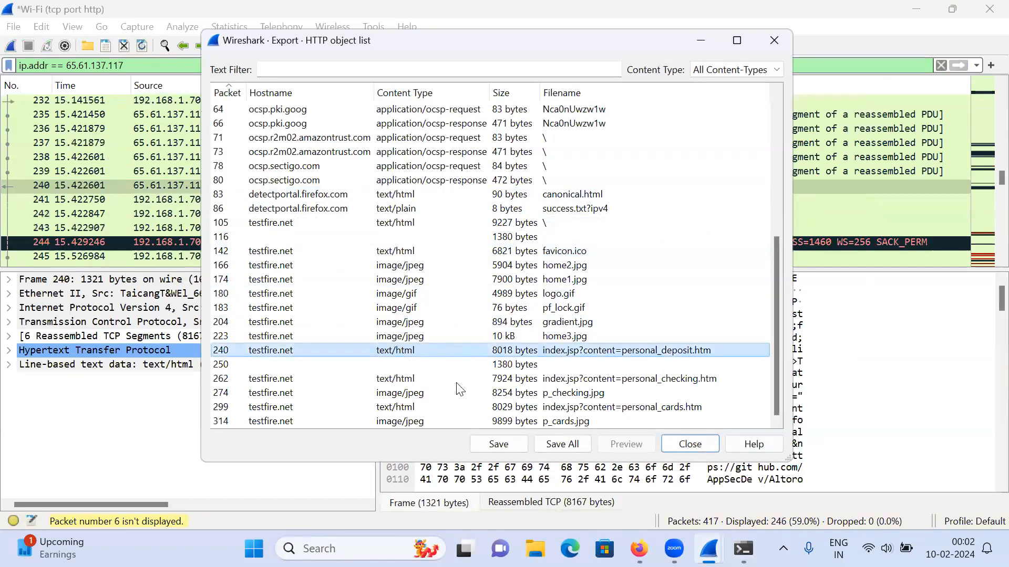
click(507, 380)
click(529, 408)
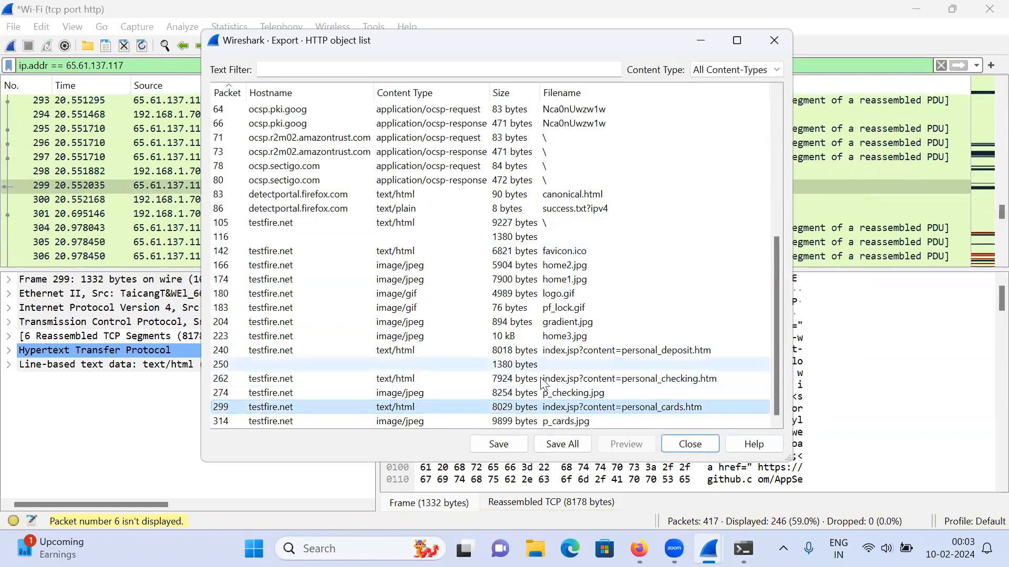
Step: Save all listed HTTP objects into the tftpd folder inside Downloads
click(562, 444)
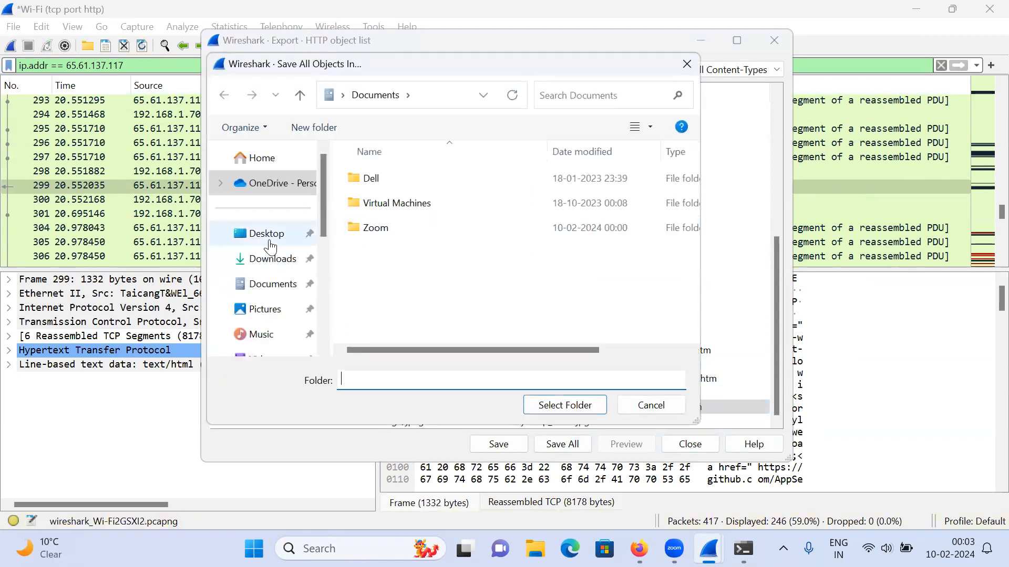
click(293, 261)
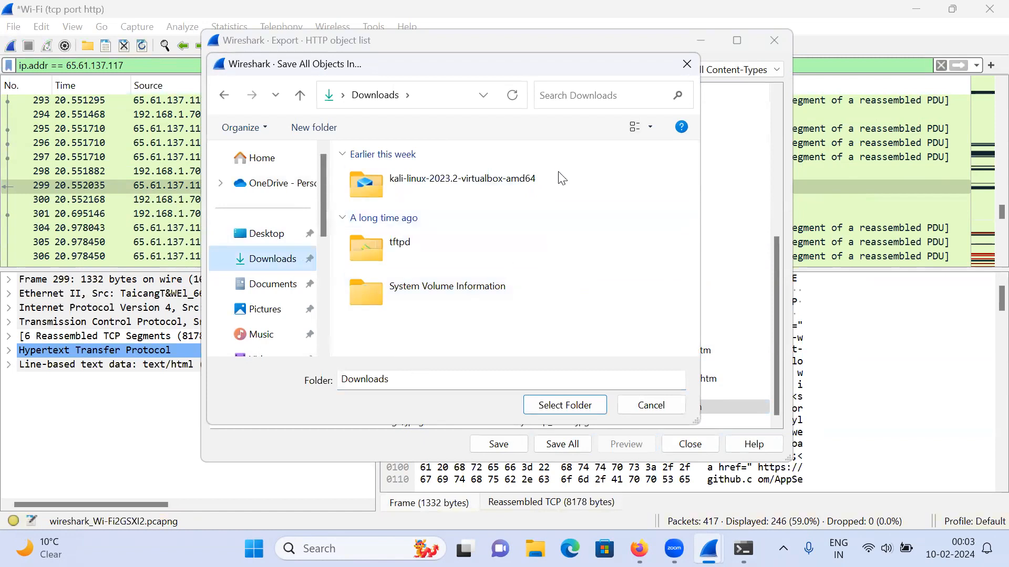
double_click(436, 260)
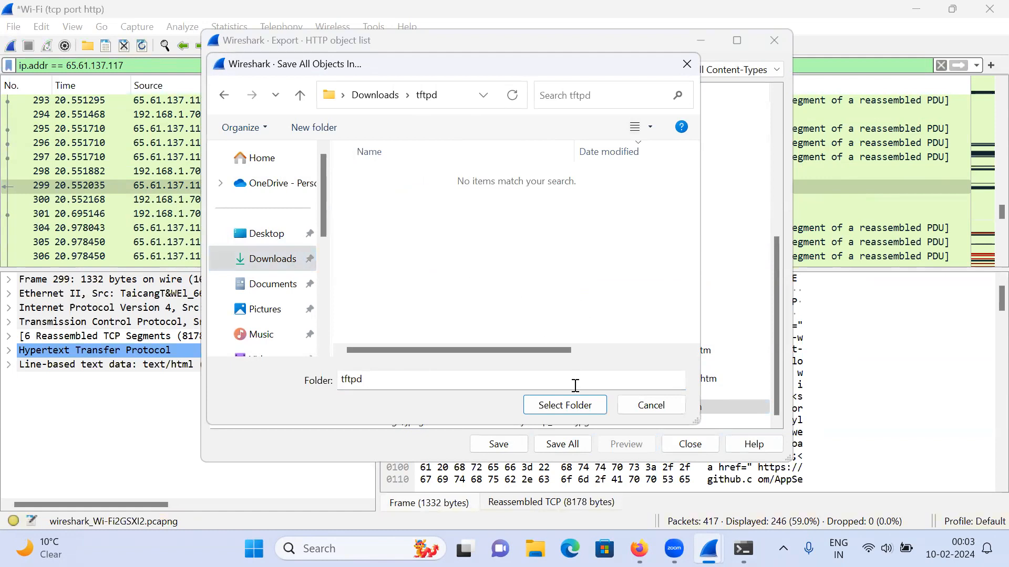
click(567, 410)
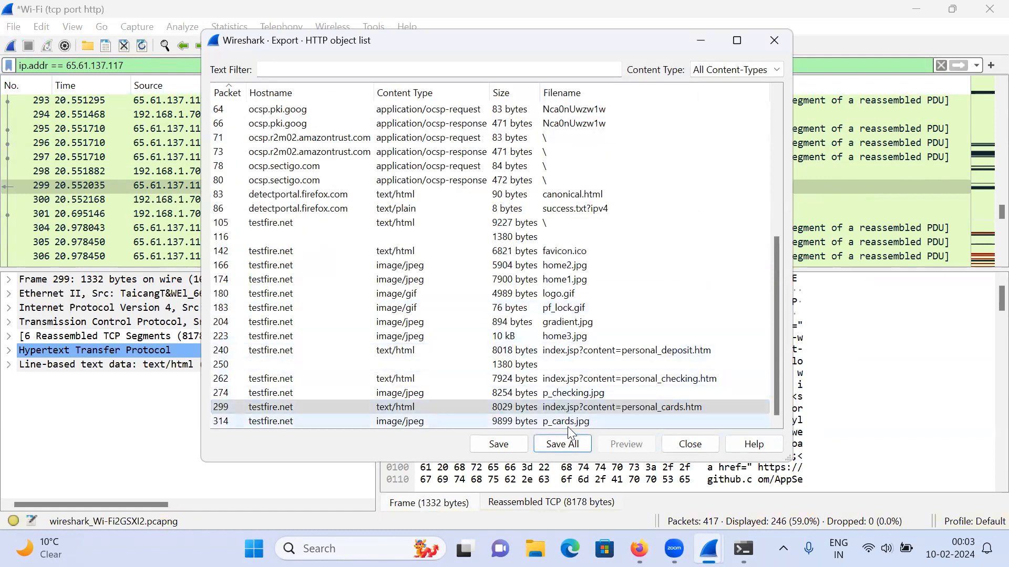
Step: Switch to File Explorer, open the tftpd folder in Downloads and look through the exported files
click(536, 548)
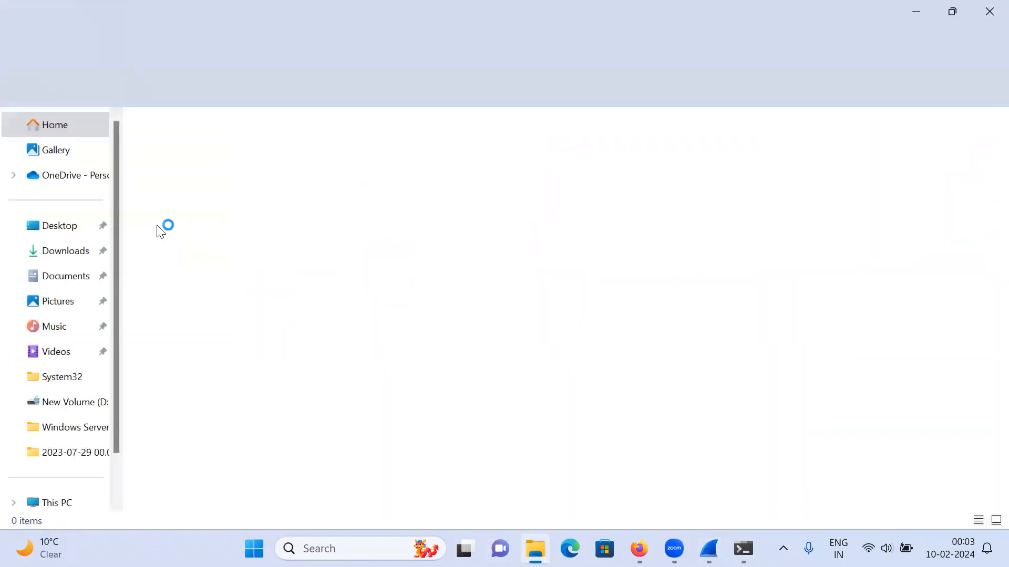
click(78, 251)
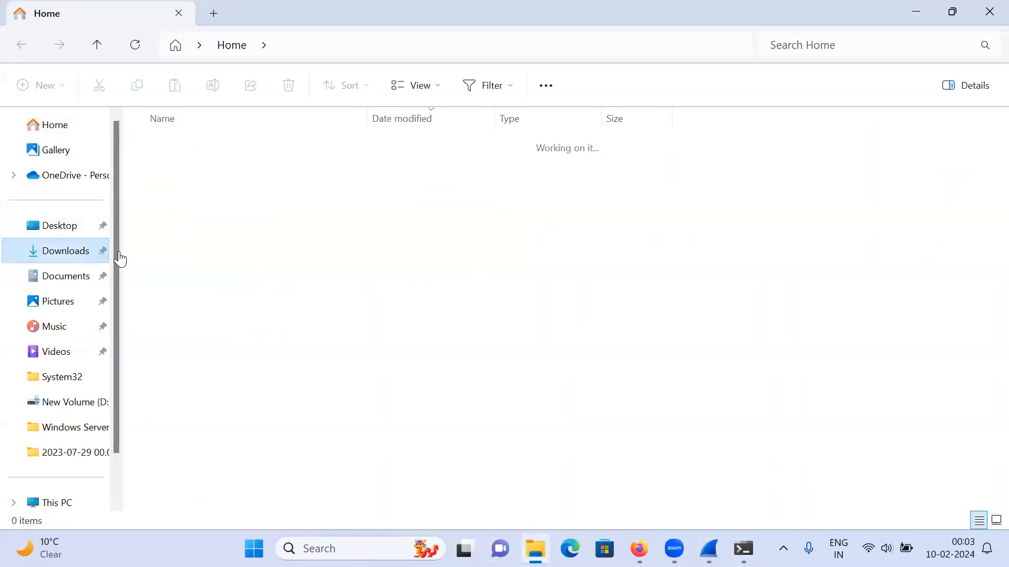
double_click(167, 163)
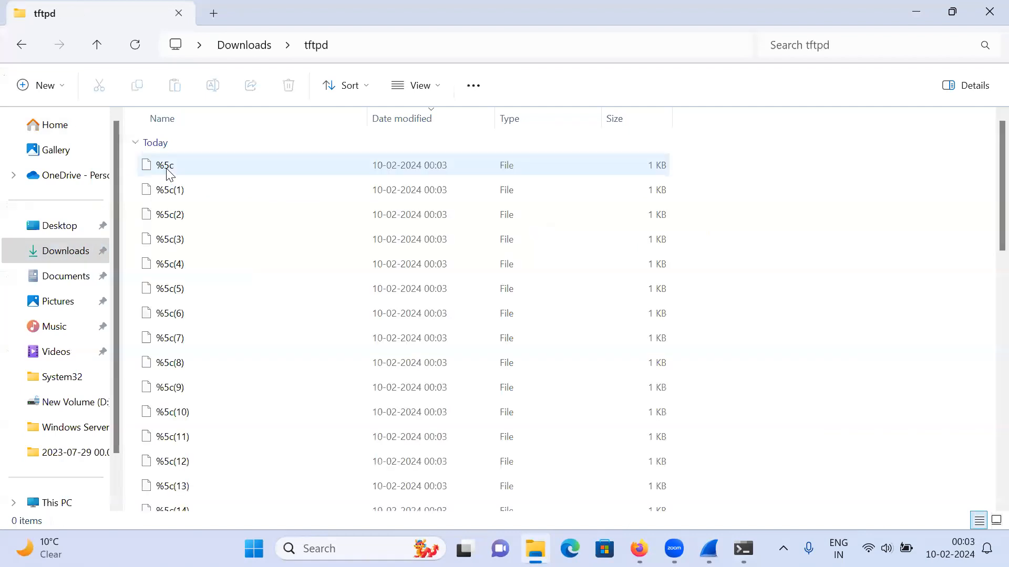
scroll(263, 312, down, 5)
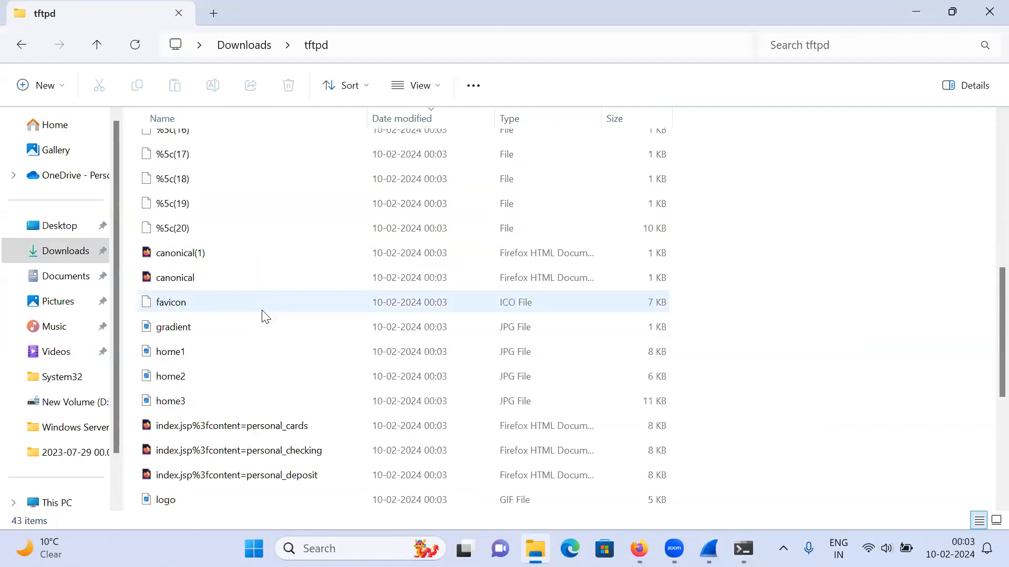
scroll(266, 316, down, 4)
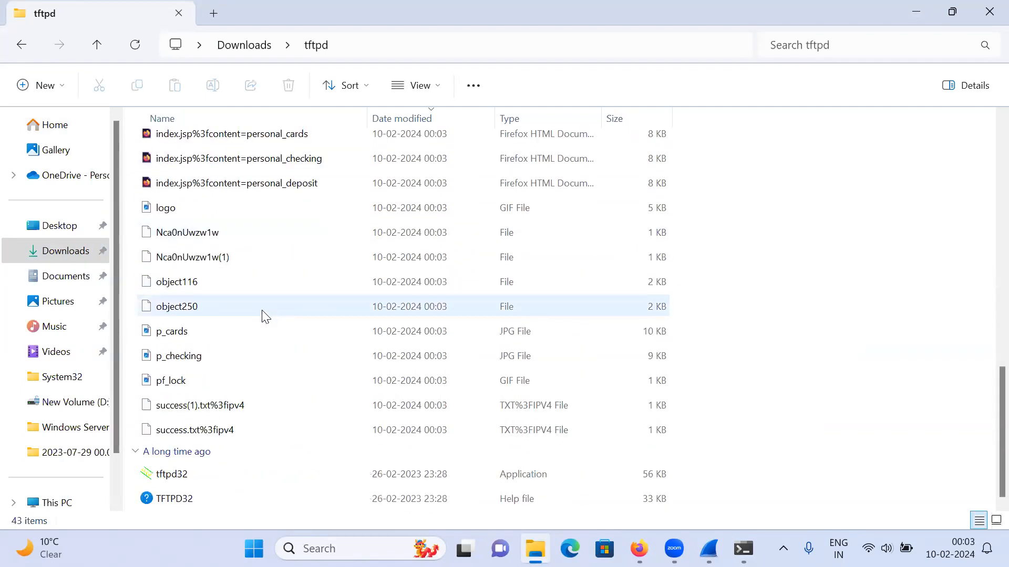
scroll(265, 316, up, 2)
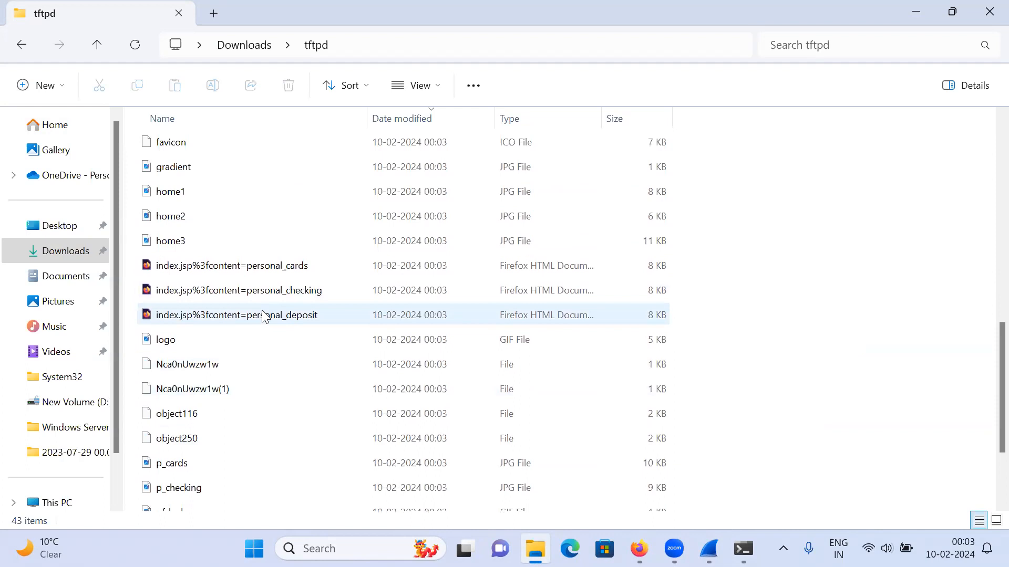
Step: View the exported home3 and p_cards images, dismiss the video editor pop-up and close the image viewer
double_click(219, 244)
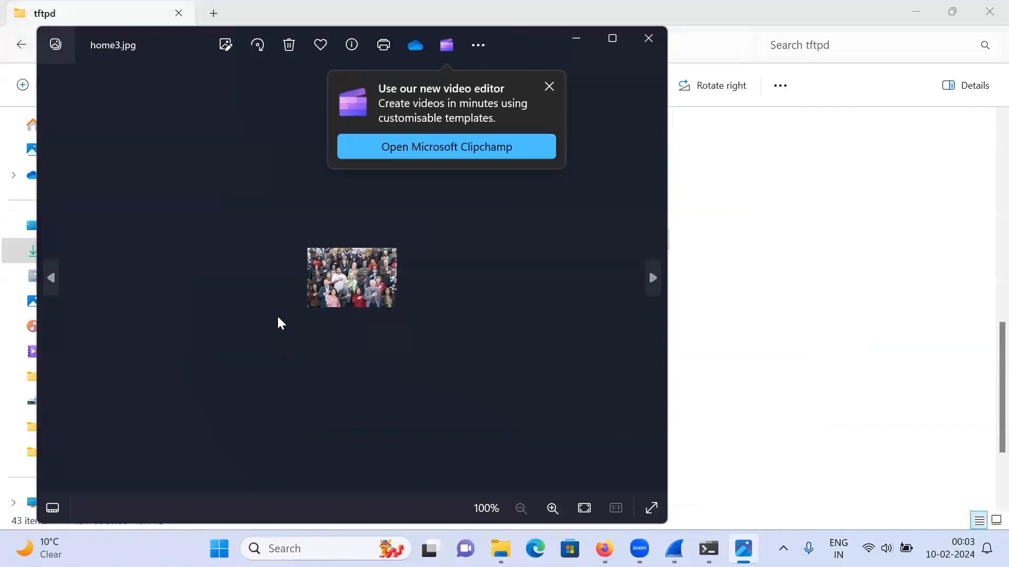
key(Left)
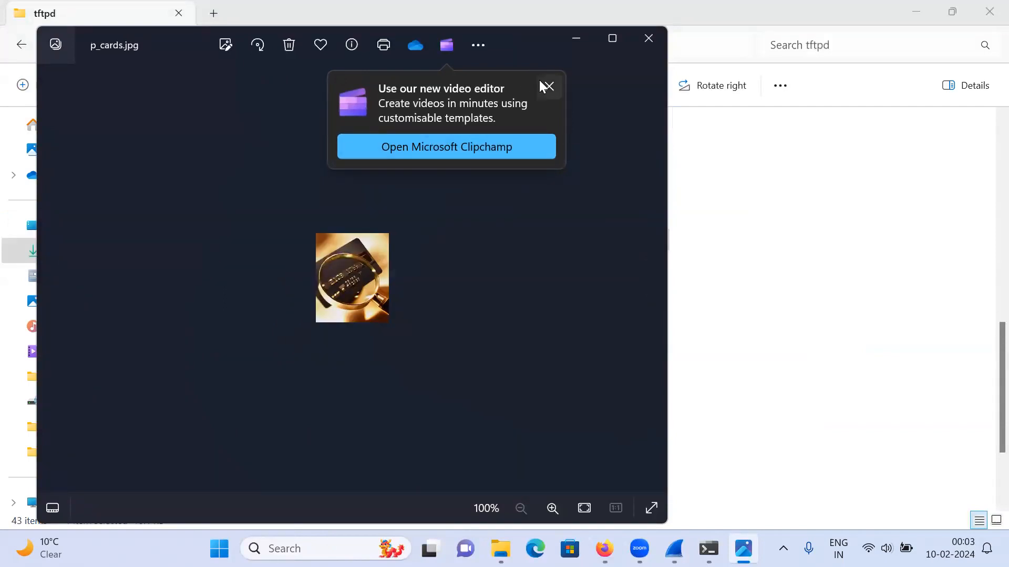
click(551, 86)
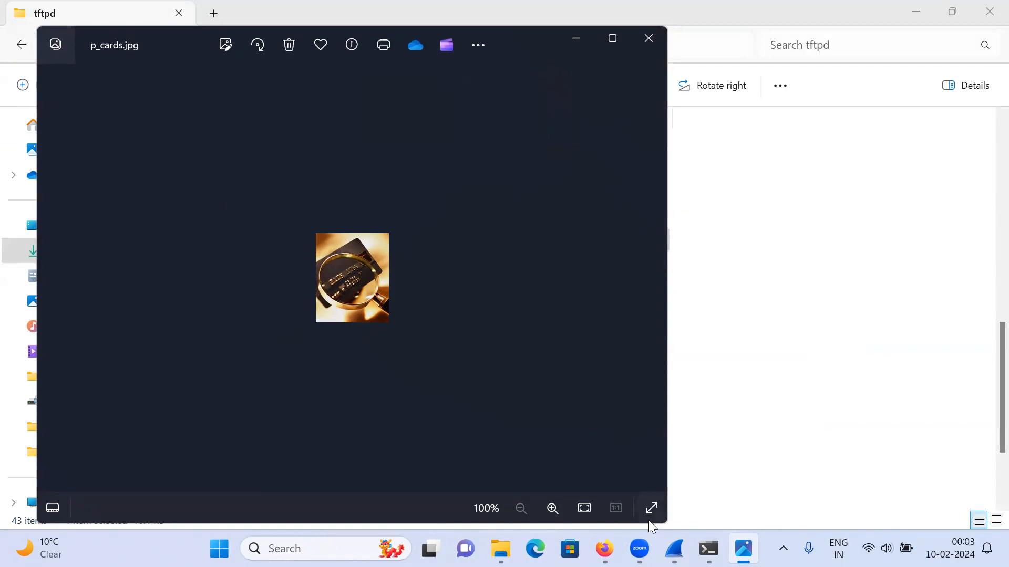
right_click(743, 548)
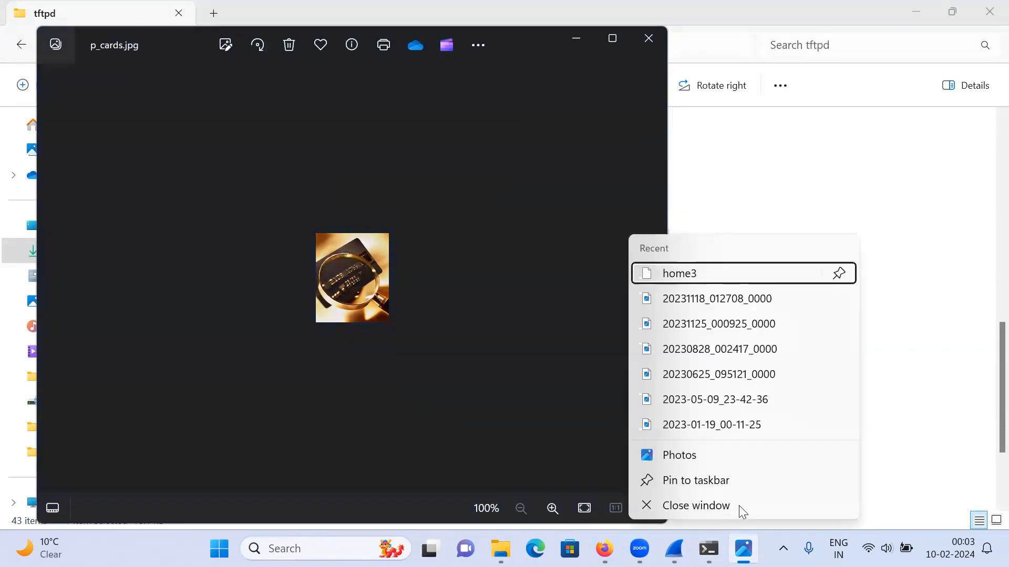
click(683, 503)
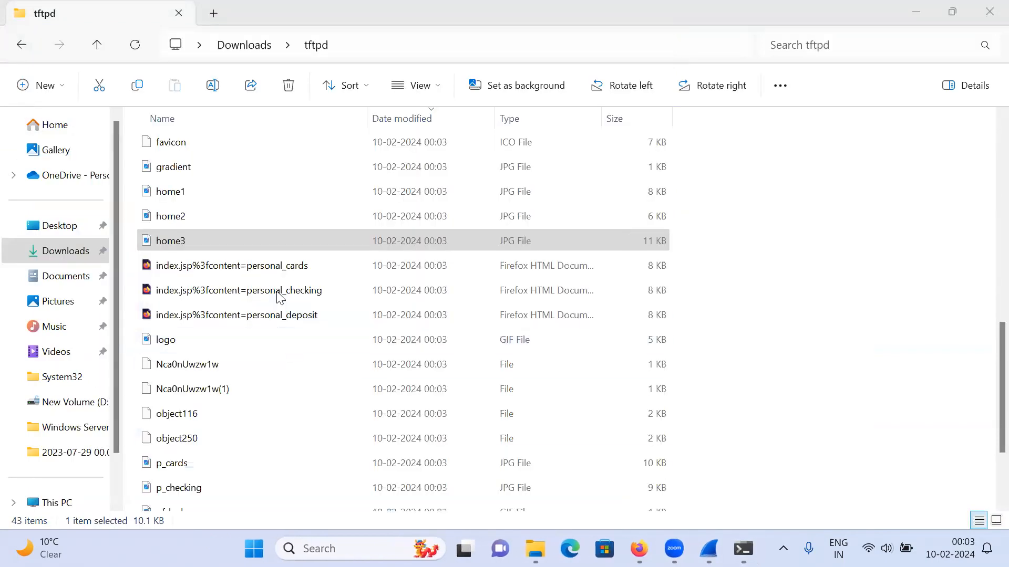
Step: Open the exported personal_cards page in Firefox, look it over and close the browser with both tabs
double_click(279, 265)
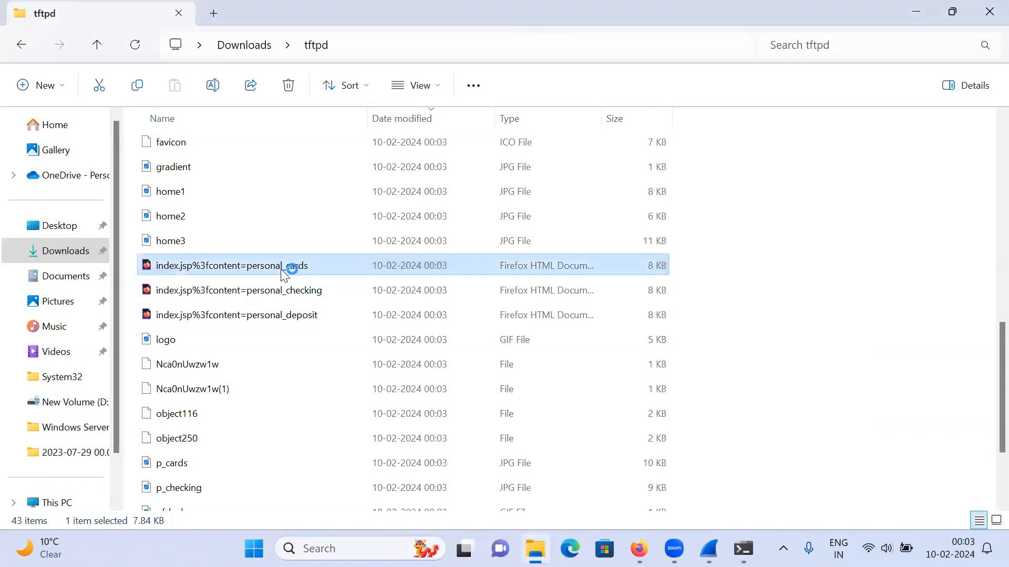
scroll(360, 286, down, 1)
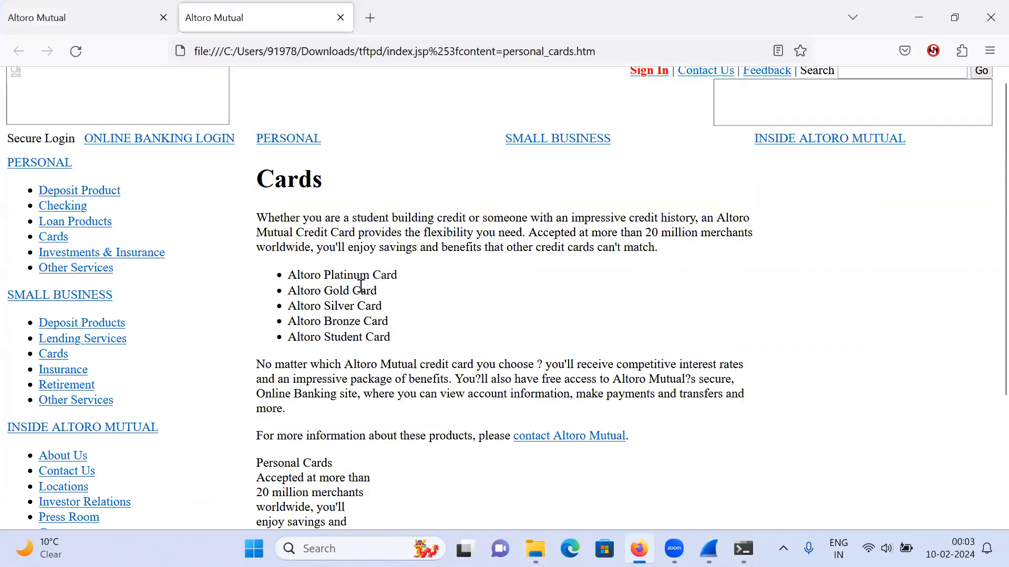
scroll(377, 285, up, 3)
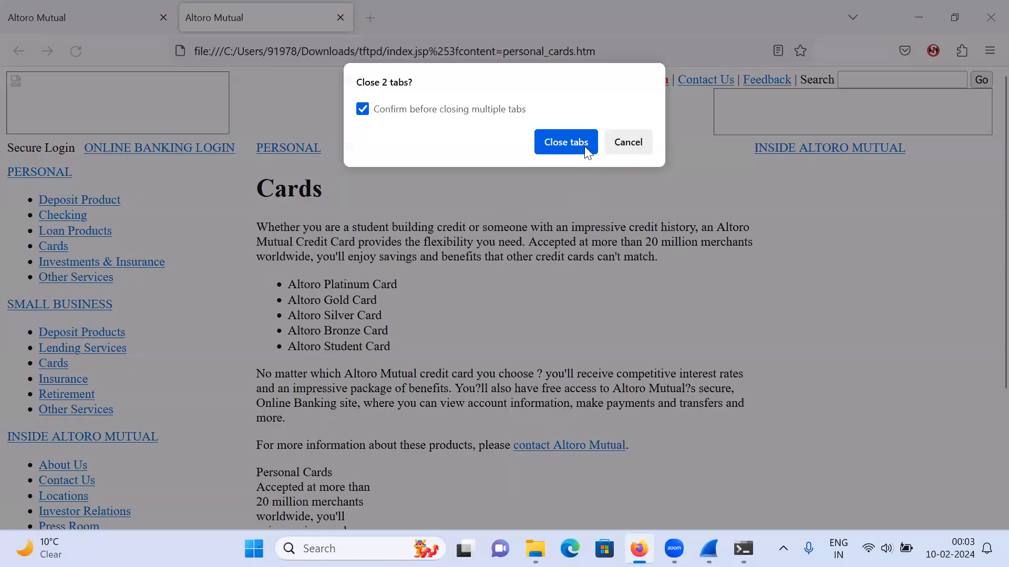
click(593, 148)
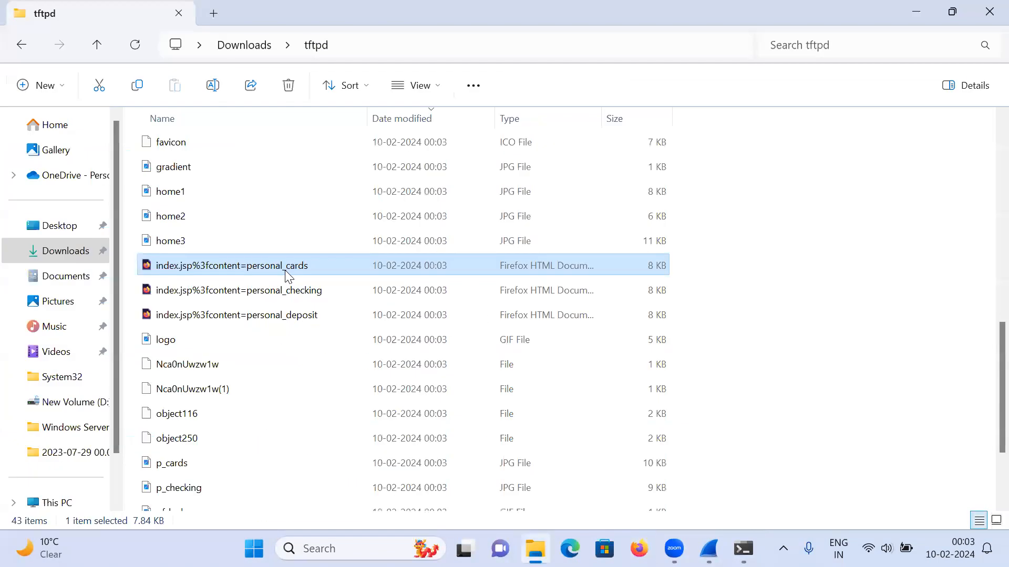
Step: Open the exported personal_cards page with Notepad and examine its HTML source
right_click(287, 276)
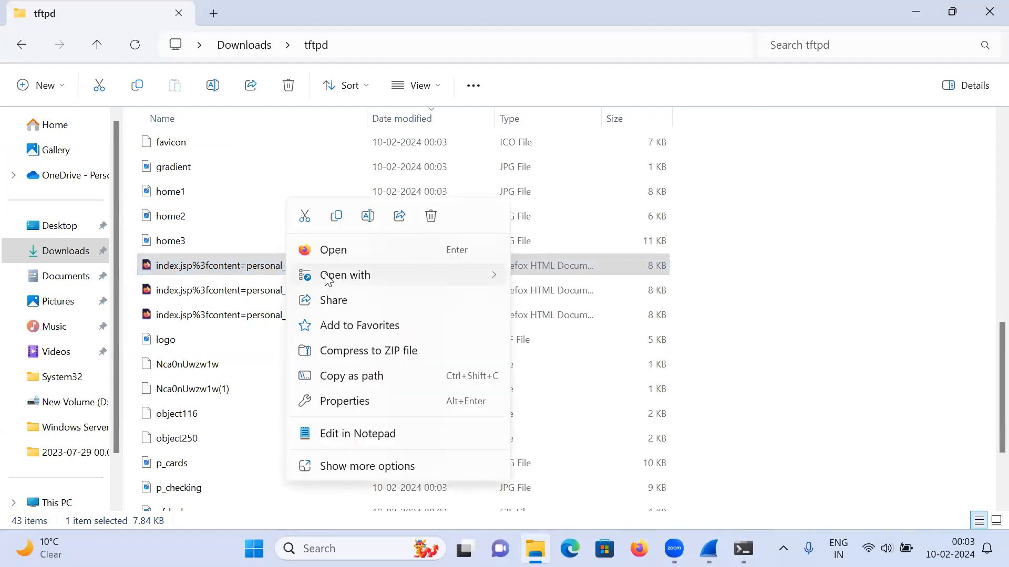
mouse_move(325, 278)
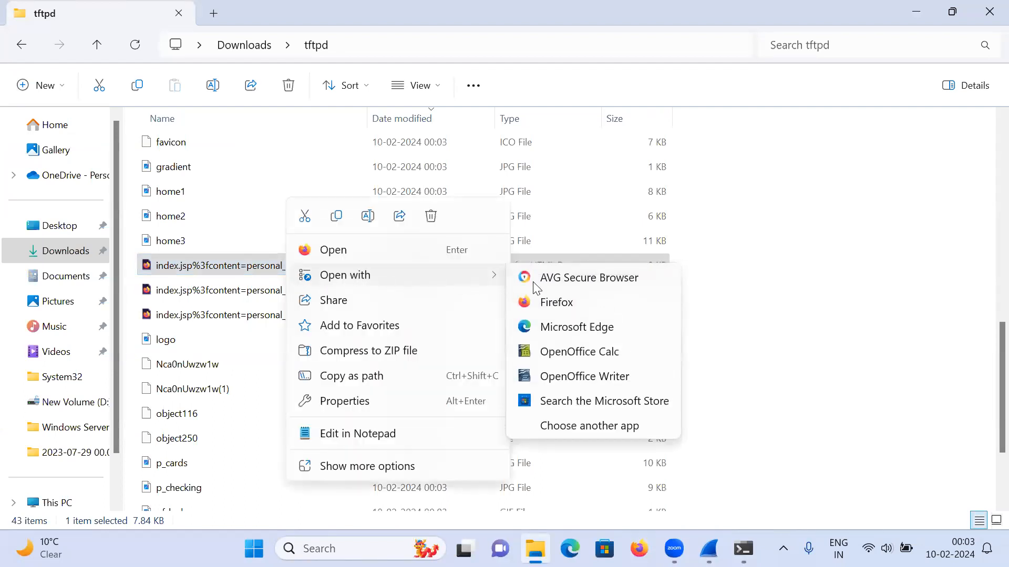
click(566, 428)
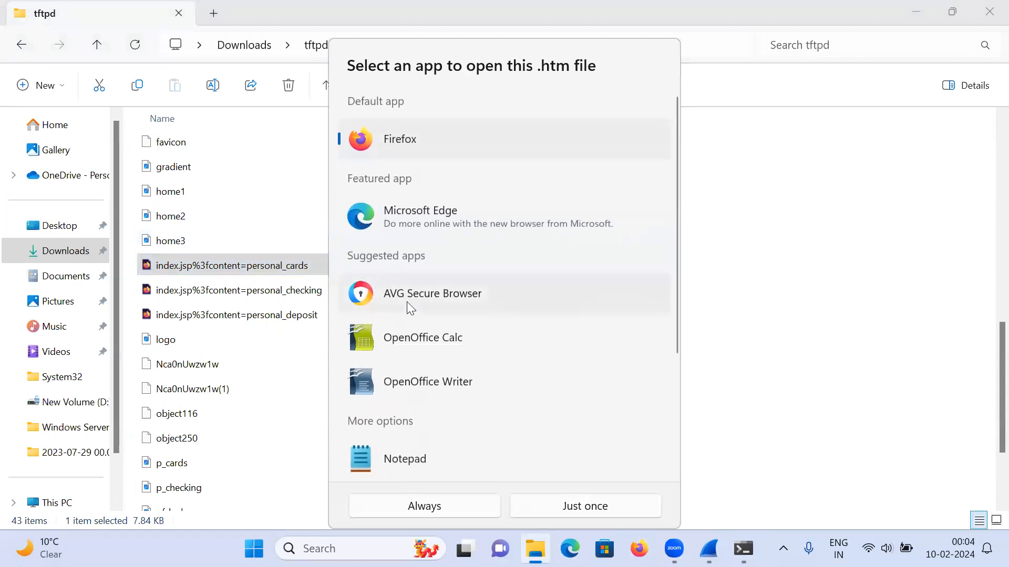
scroll(420, 368, down, 2)
scroll(427, 406, down, 1)
double_click(396, 346)
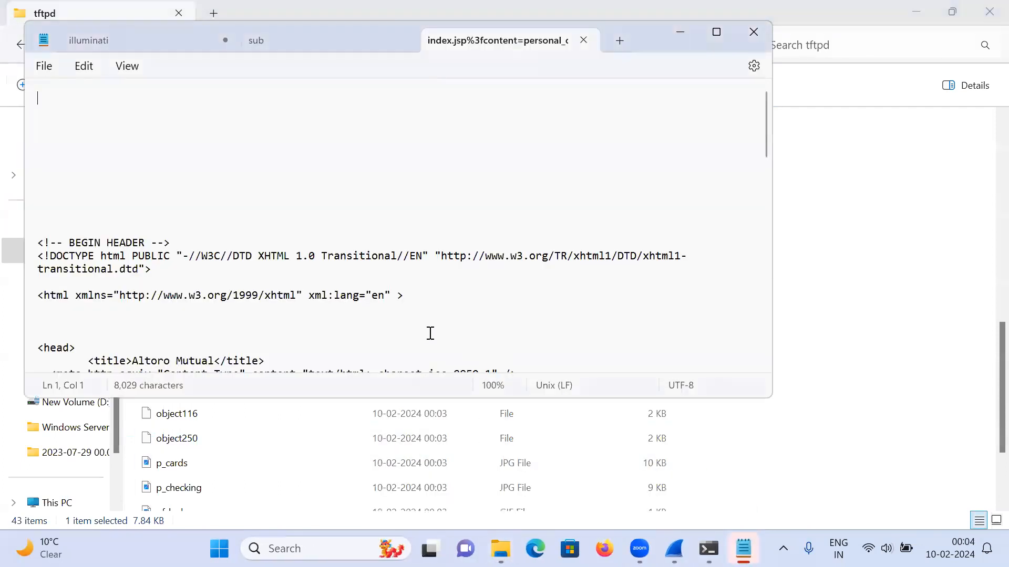
scroll(378, 284, down, 18)
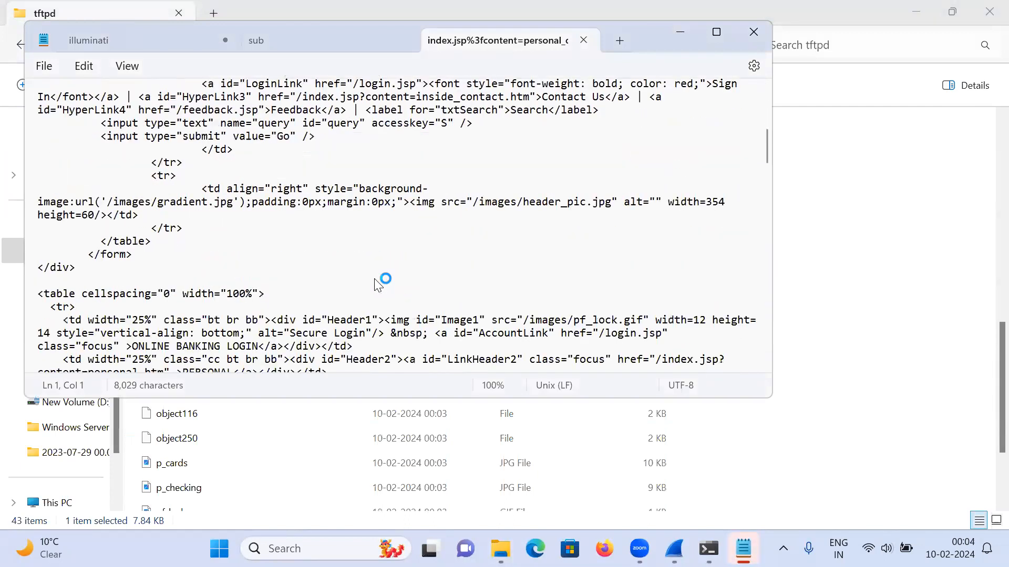
Step: Read through the rest of the personal_cards page's HTML source down to the END FOOTER comment
scroll(378, 284, down, 8)
scroll(376, 285, down, 10)
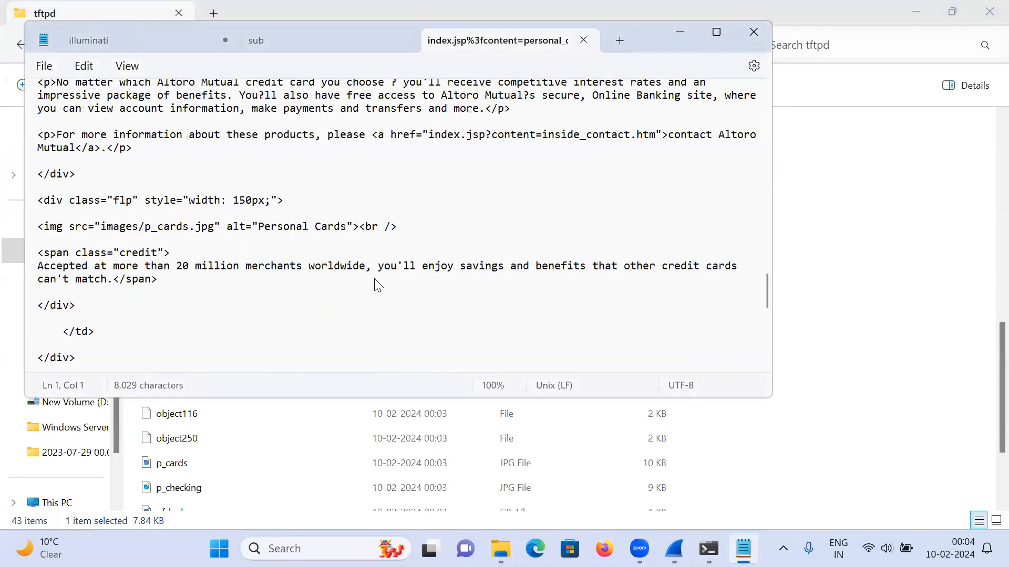
scroll(376, 285, down, 10)
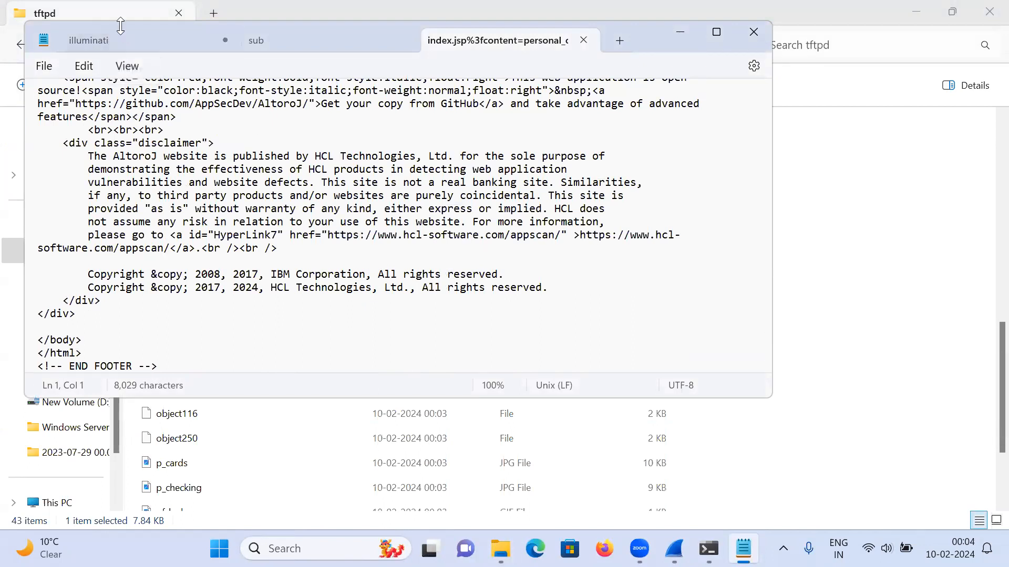
Step: Move the illuminati note into its own window and close it without saving changes, and close the sub note as well
drag(119, 32, 379, 297)
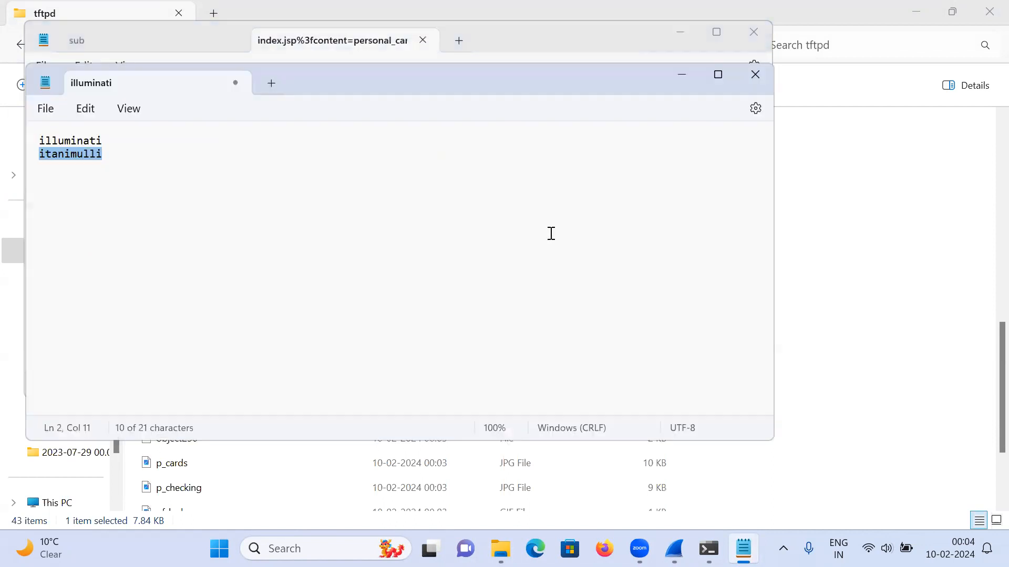
click(754, 78)
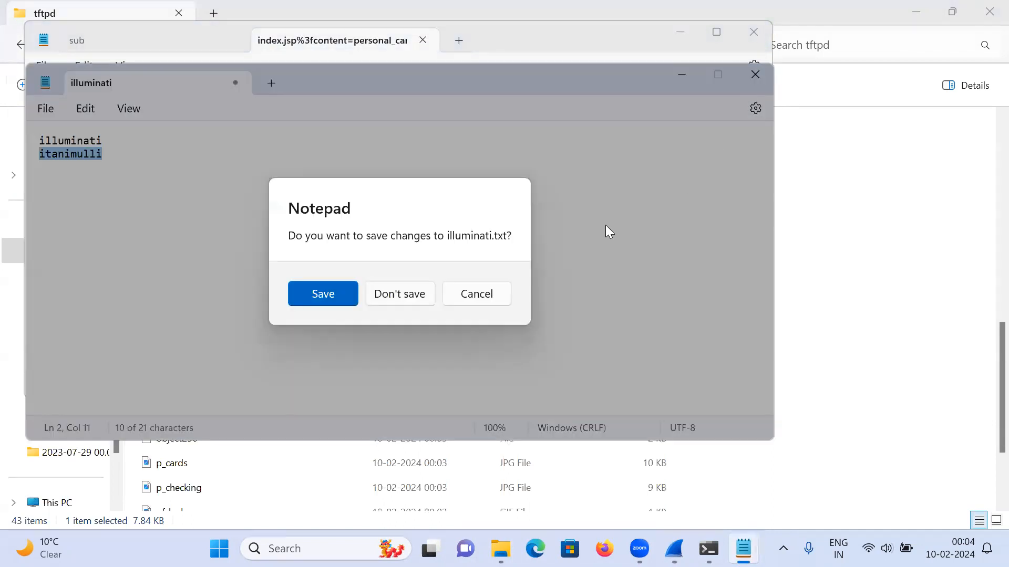
click(412, 292)
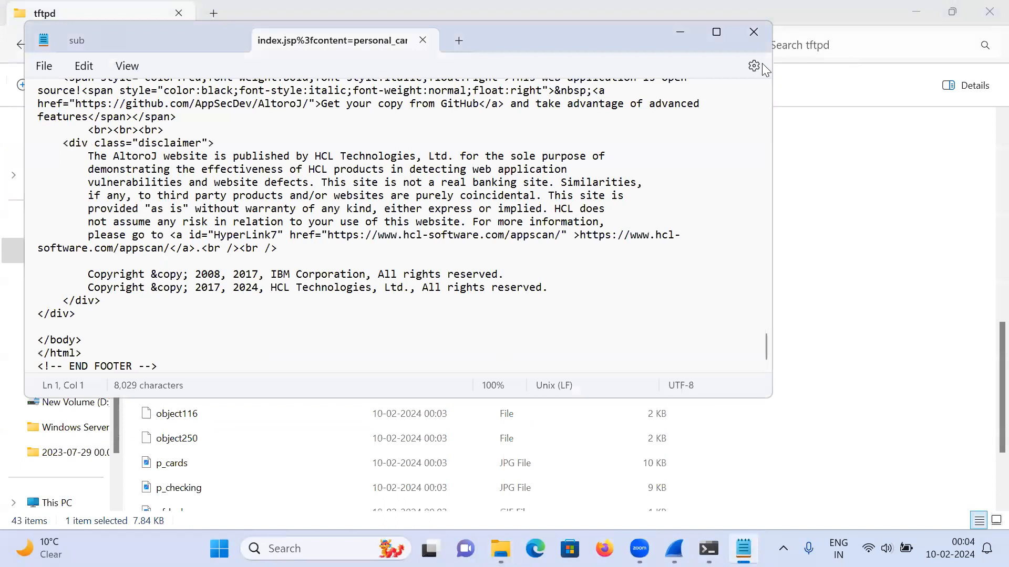
right_click(116, 37)
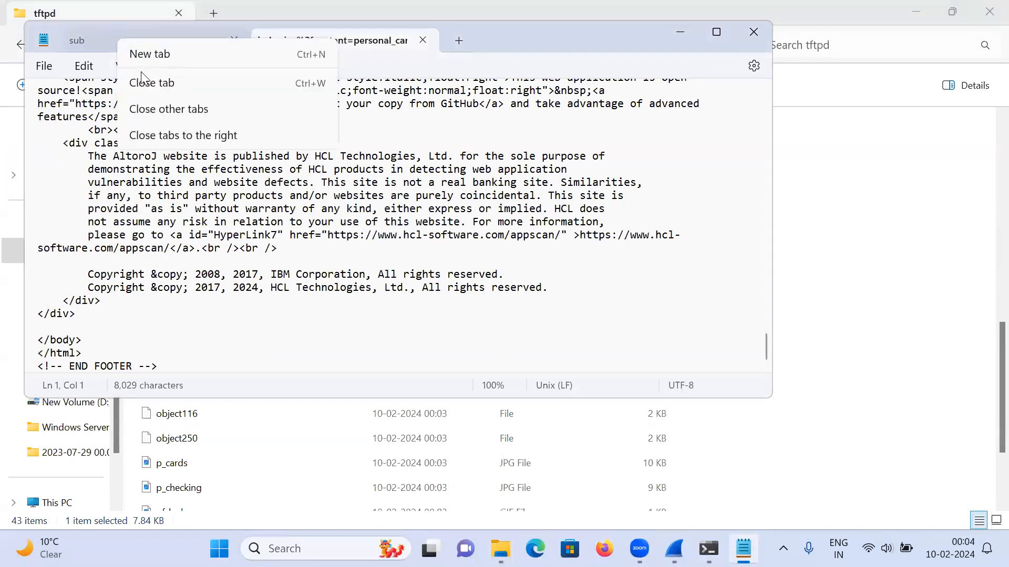
click(143, 76)
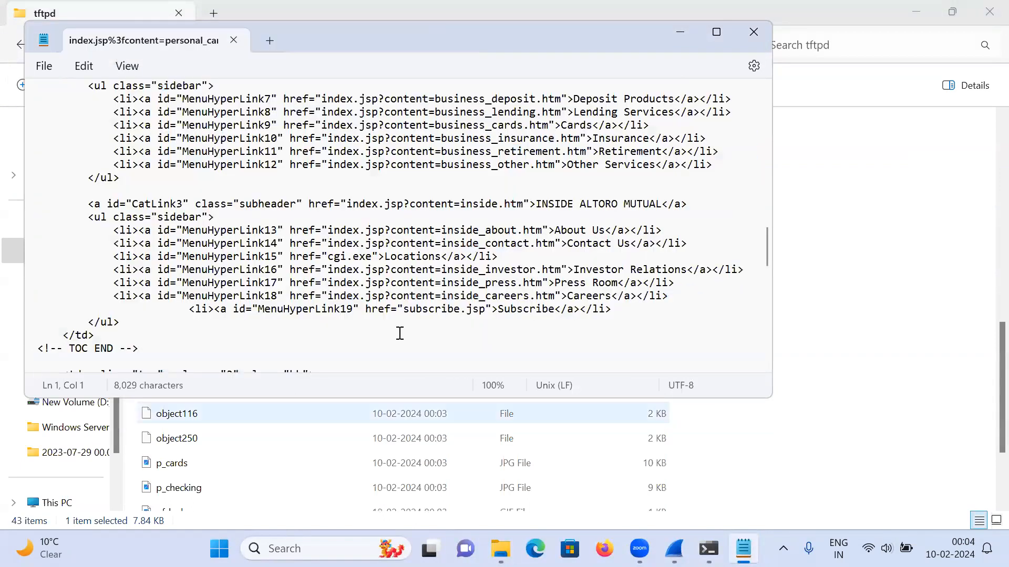